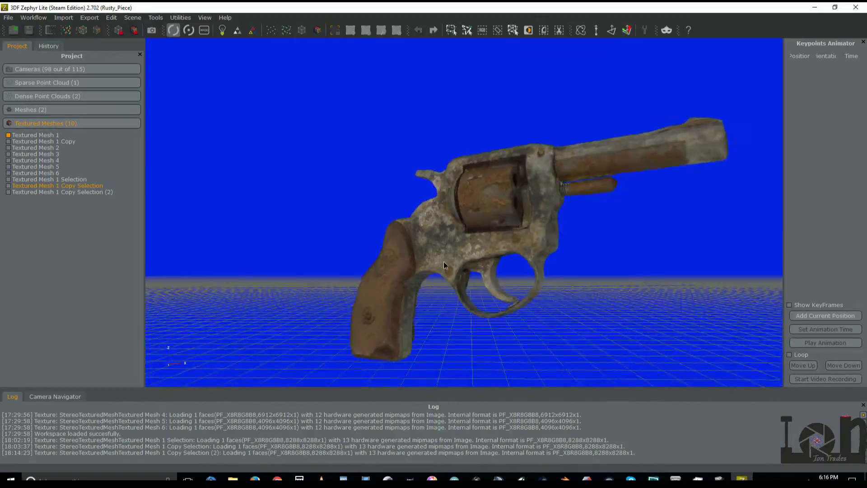
Step: Compare Textured Mesh 1, Textured Mesh 1 Copy and Textured Mesh 2 by displaying each in turn and examining the revolver from several angles
drag(517, 192, 520, 238)
drag(581, 269, 537, 246)
scroll(449, 261, up, 3)
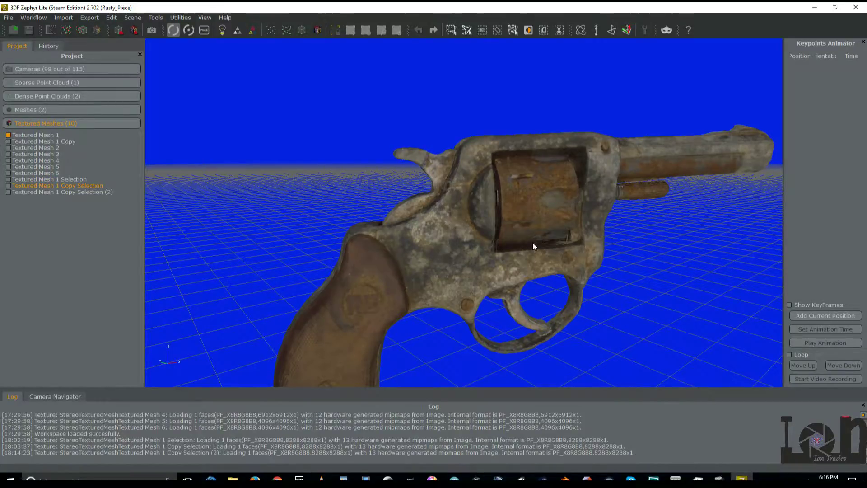
drag(533, 245, 586, 185)
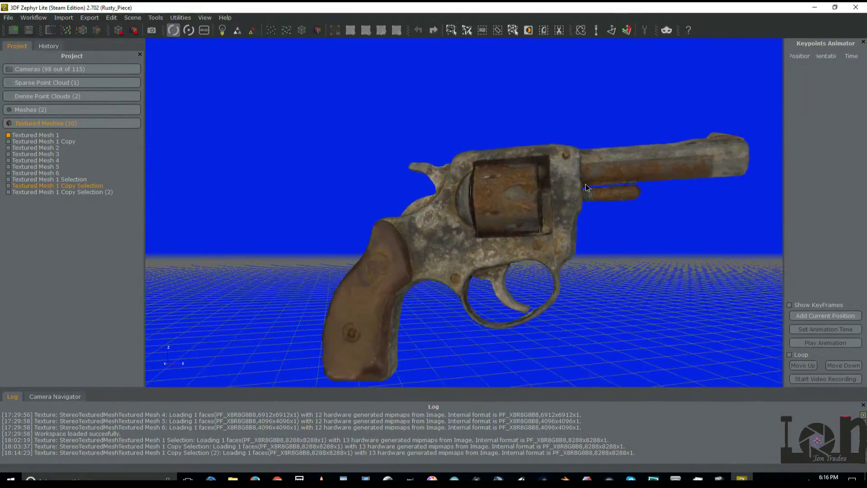
drag(583, 221, 536, 240)
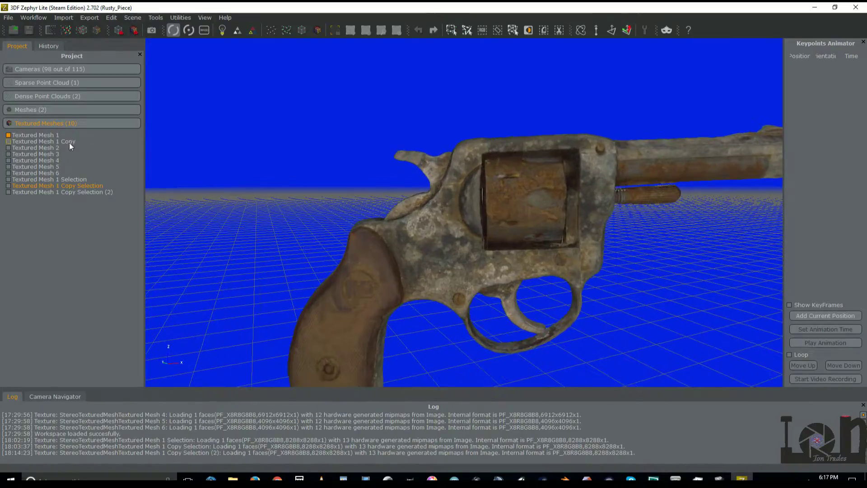
click(8, 141)
drag(700, 212, 446, 213)
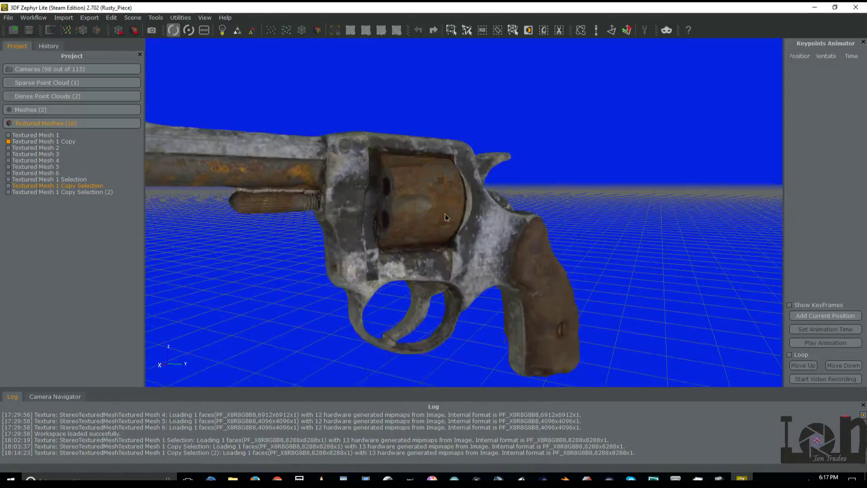
click(9, 148)
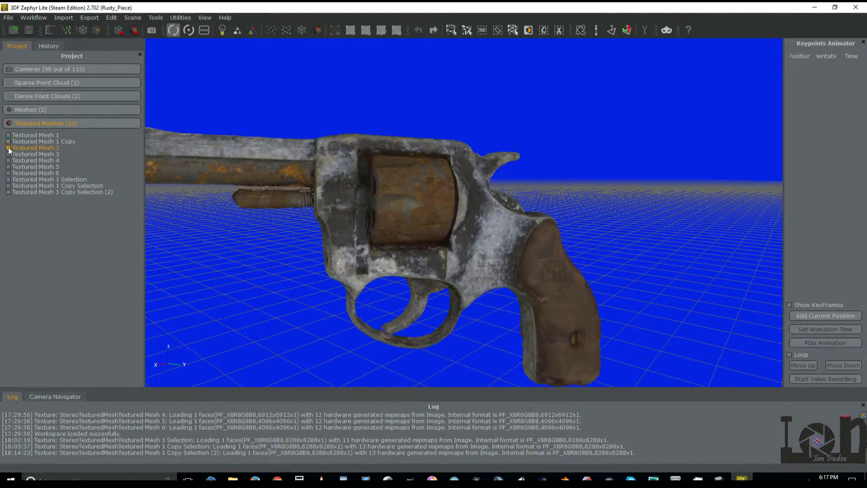
drag(292, 193, 440, 218)
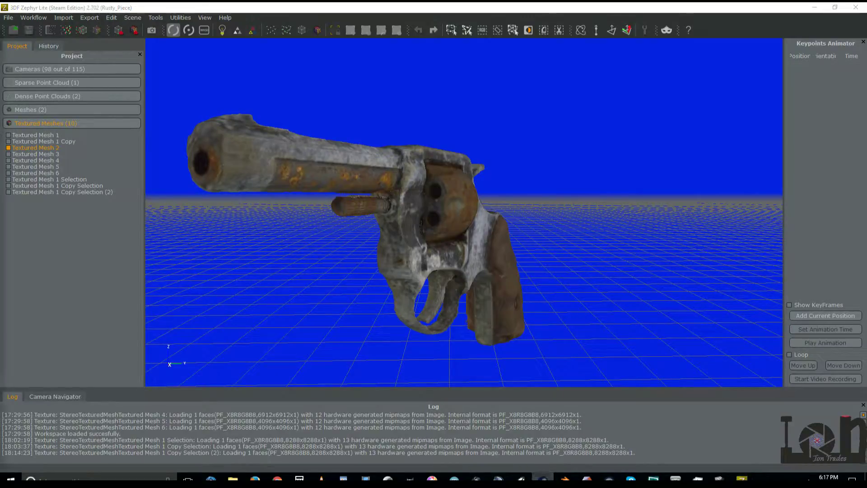
Step: Switch to Steam, view the 3DF Zephyr Lite 2 Steam Edition page in the software library, and return to 3DF Zephyr Lite
drag(0, 190, 557, 64)
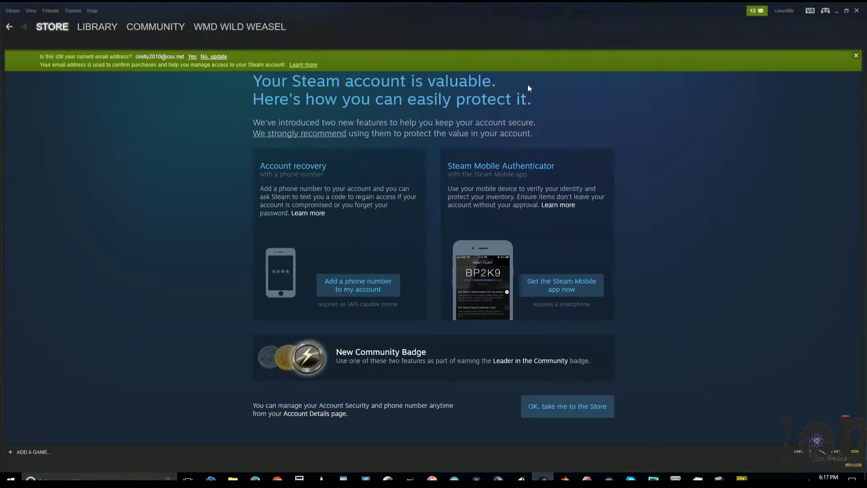
drag(490, 6, 0, 68)
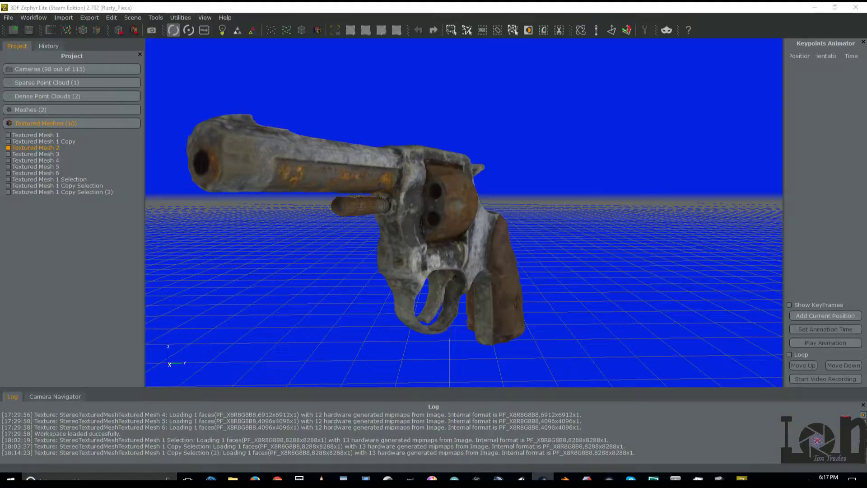
drag(0, 195, 479, 6)
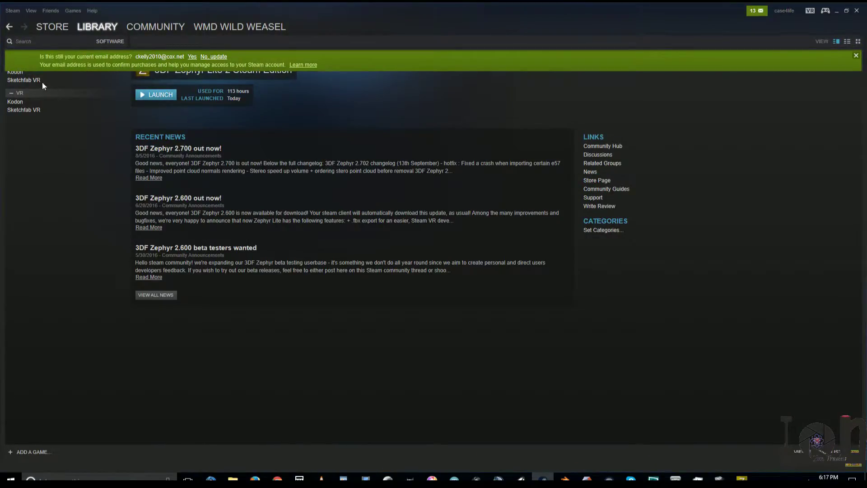
click(855, 56)
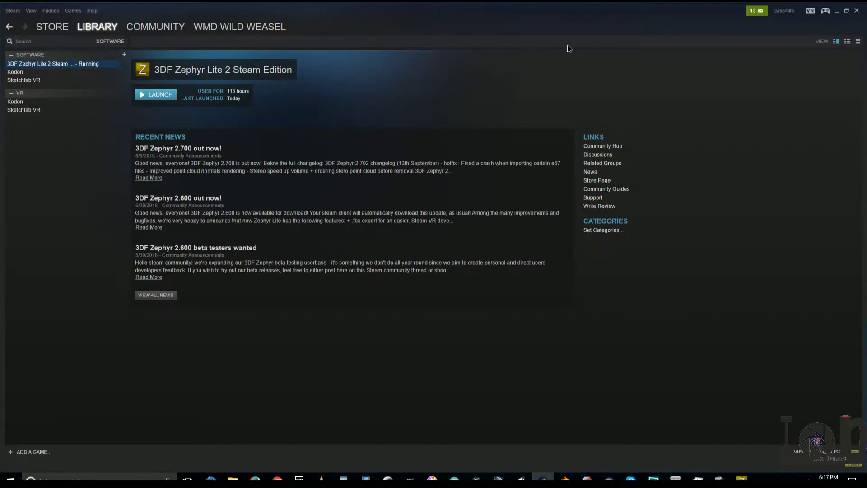
key(alt+Tab)
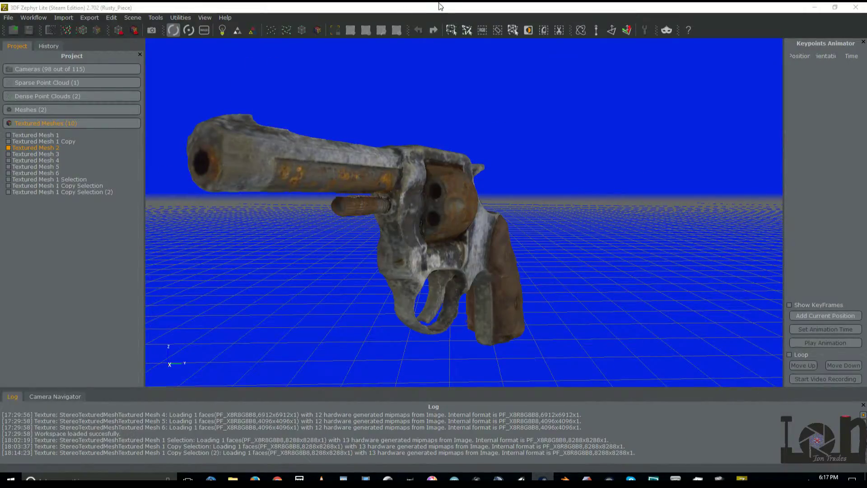
Step: Examine Textured Mesh 2 of the revolver from the grip, side and muzzle, and look over the available utilities
drag(479, 230, 302, 249)
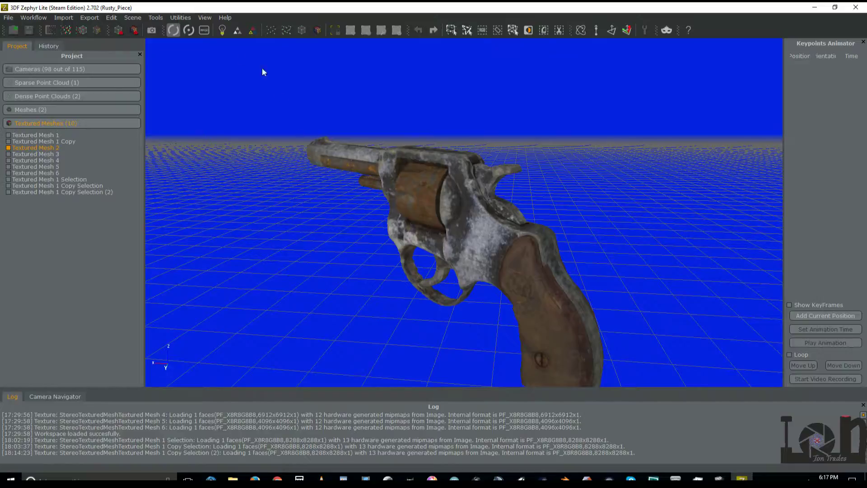
click(160, 18)
mouse_move(178, 18)
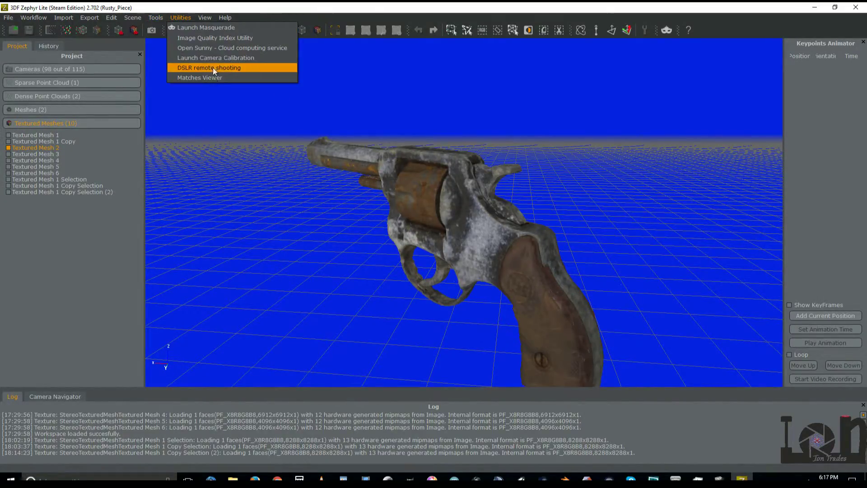
drag(578, 283, 294, 260)
drag(585, 222, 449, 220)
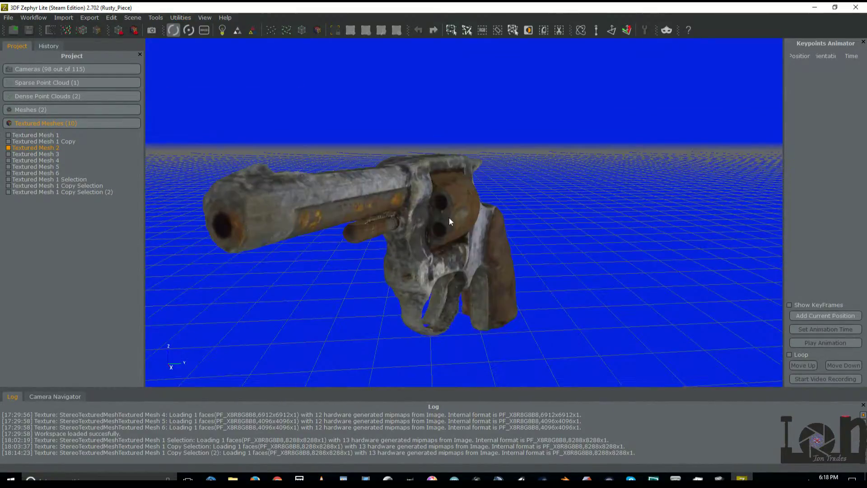
drag(588, 198, 416, 224)
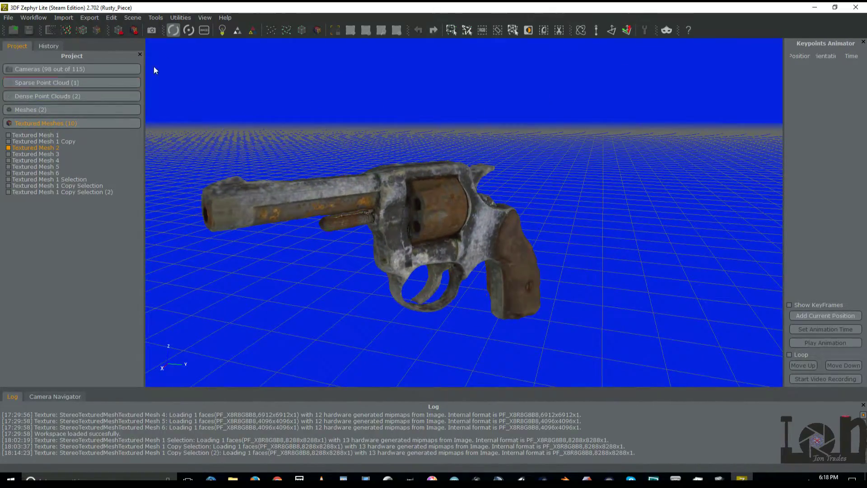
drag(517, 233, 454, 225)
drag(177, 208, 299, 216)
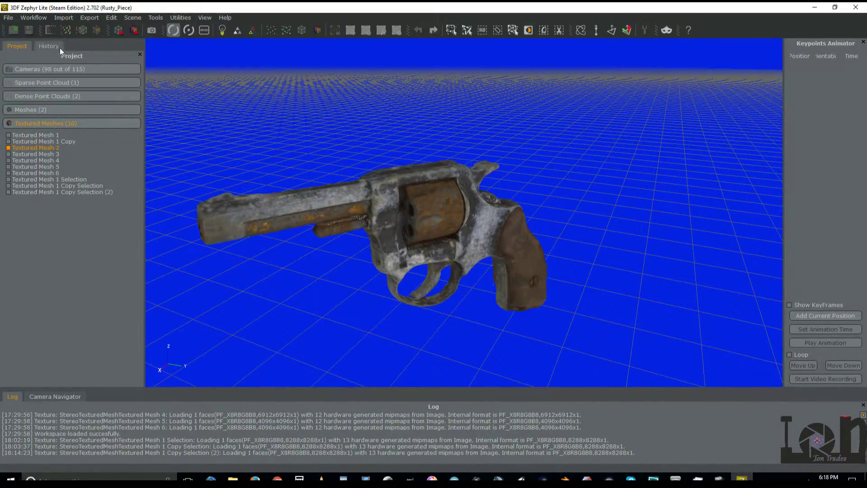
Step: Show the list of camera photos used in the project and look over the workflow commands
click(35, 67)
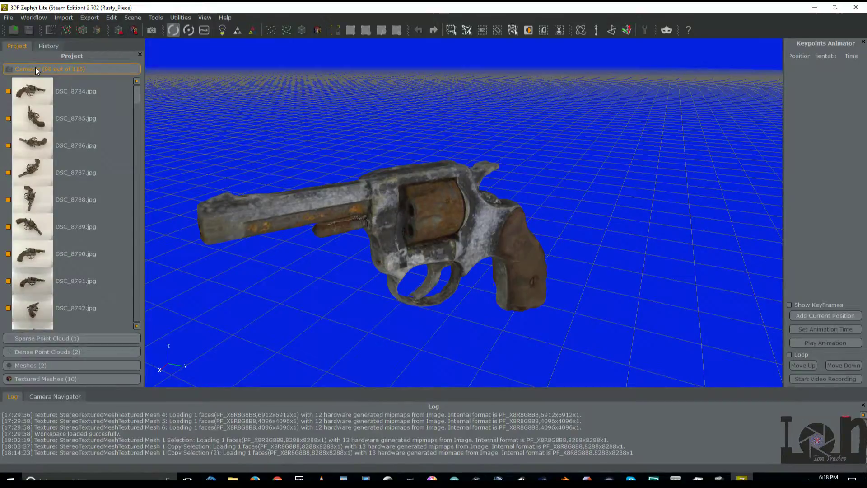
click(38, 19)
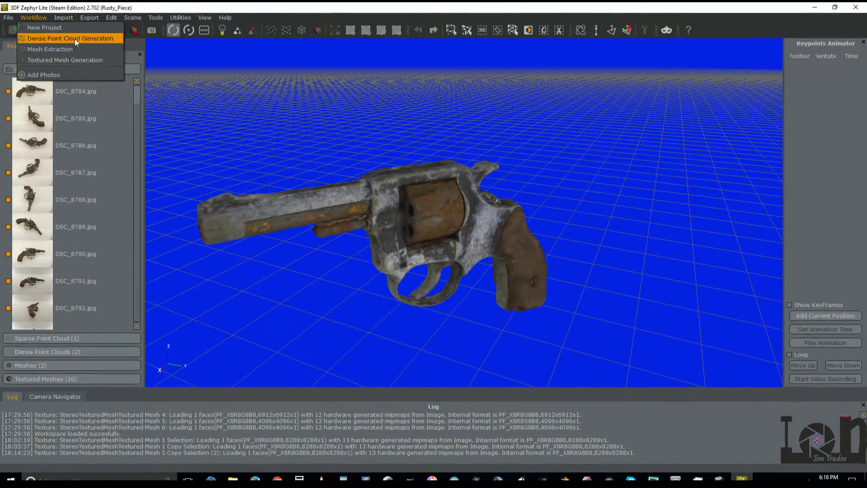
click(294, 3)
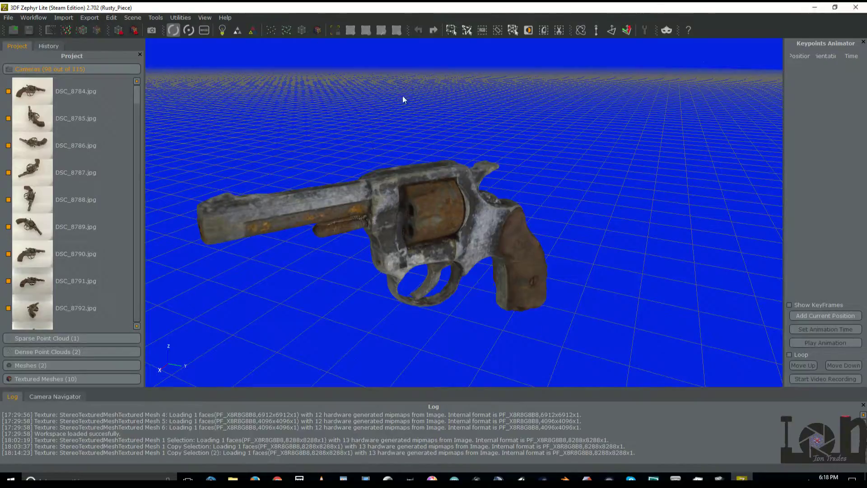
click(28, 18)
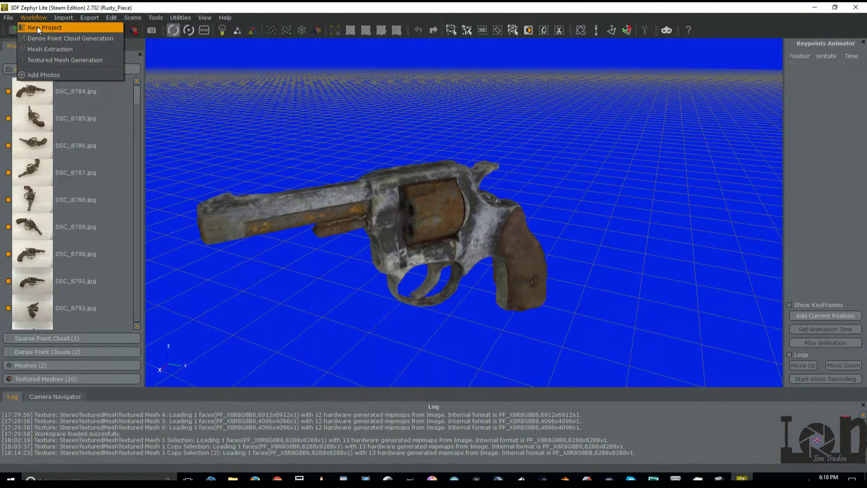
click(28, 74)
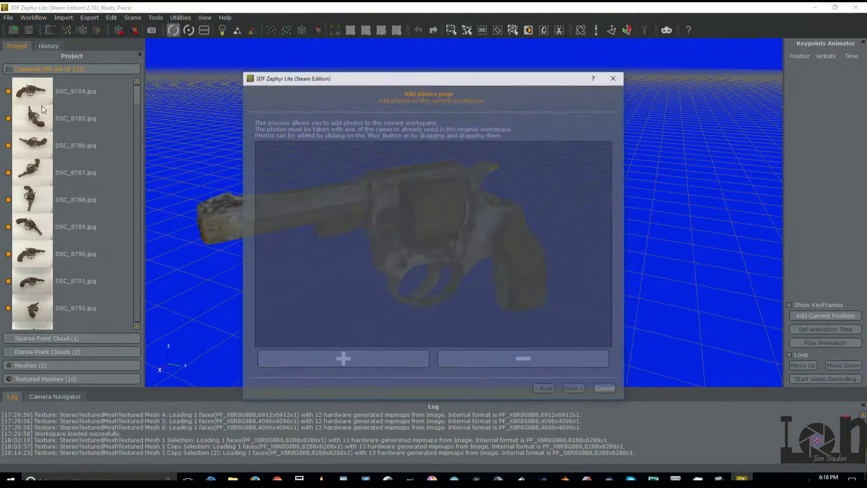
click(349, 361)
click(351, 149)
scroll(597, 208, down, 5)
scroll(597, 207, down, 4)
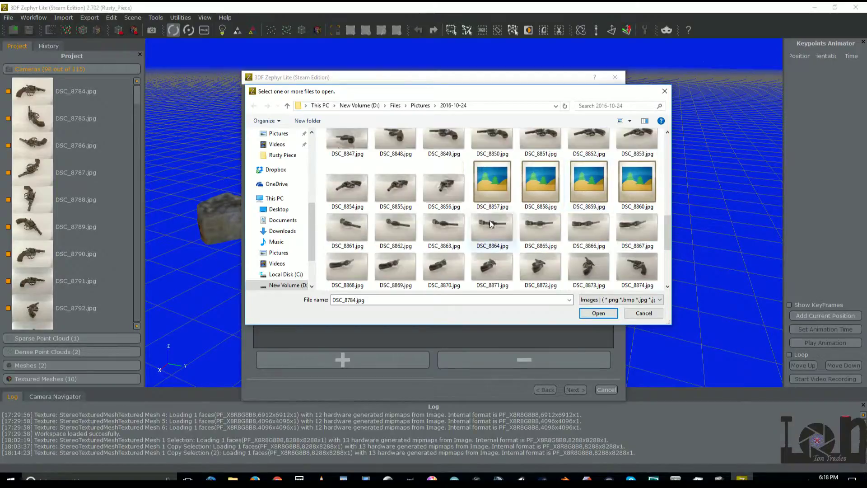
shift+click(589, 267)
scroll(536, 277, down, 5)
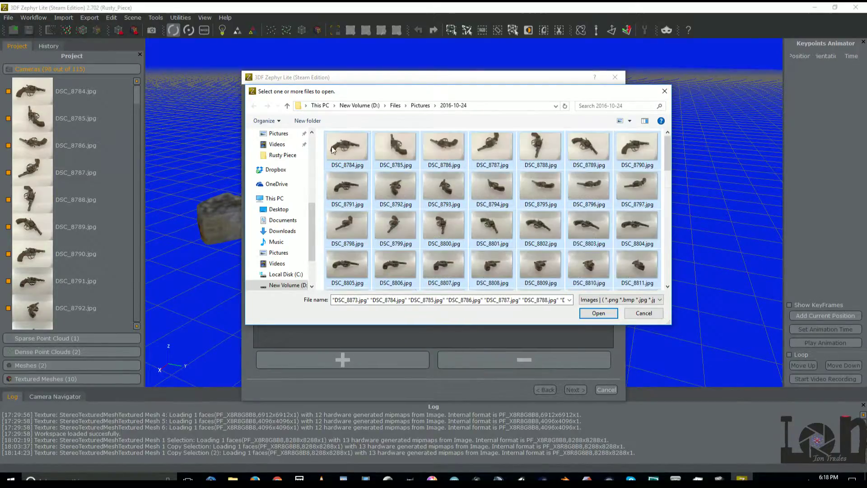
click(445, 271)
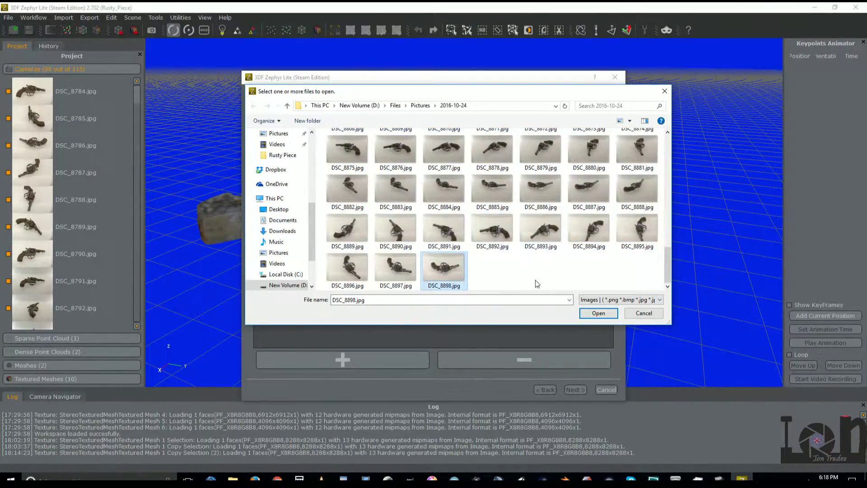
scroll(450, 273, up, 12)
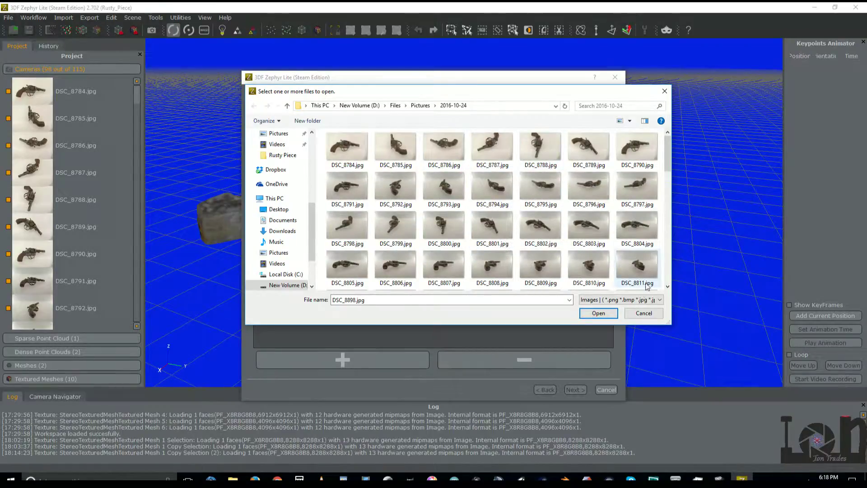
click(666, 93)
click(614, 77)
drag(495, 156, 350, 116)
scroll(584, 266, up, 3)
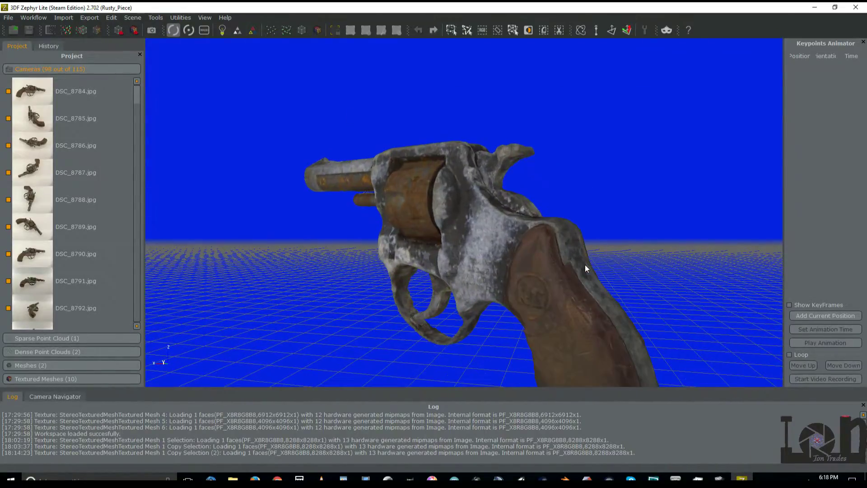
scroll(584, 265, up, 5)
drag(451, 244, 479, 230)
Step: Add all the photos in the 2016-10-24 folder to the current workspace, dismiss the duplicate-name warning and proceed to load the remaining images
click(34, 17)
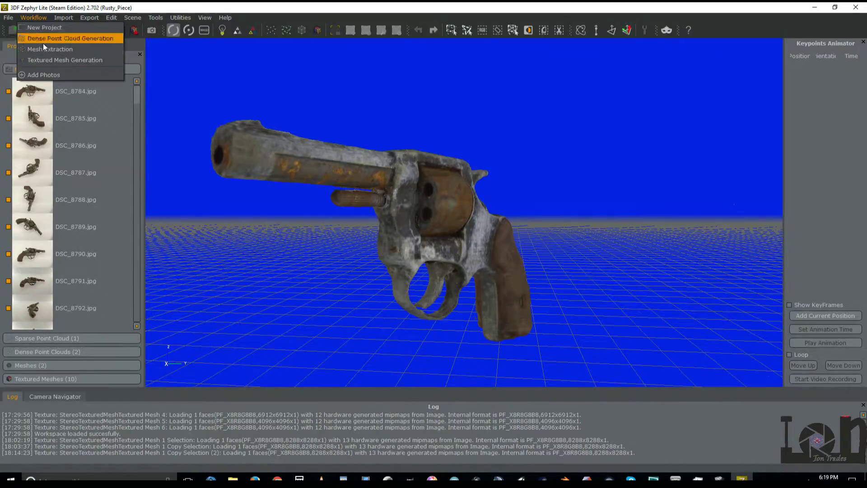
click(41, 74)
click(341, 361)
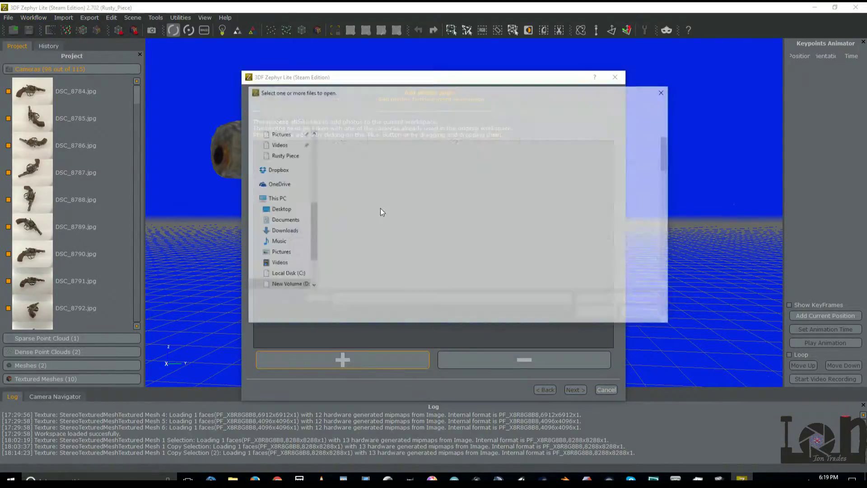
click(347, 187)
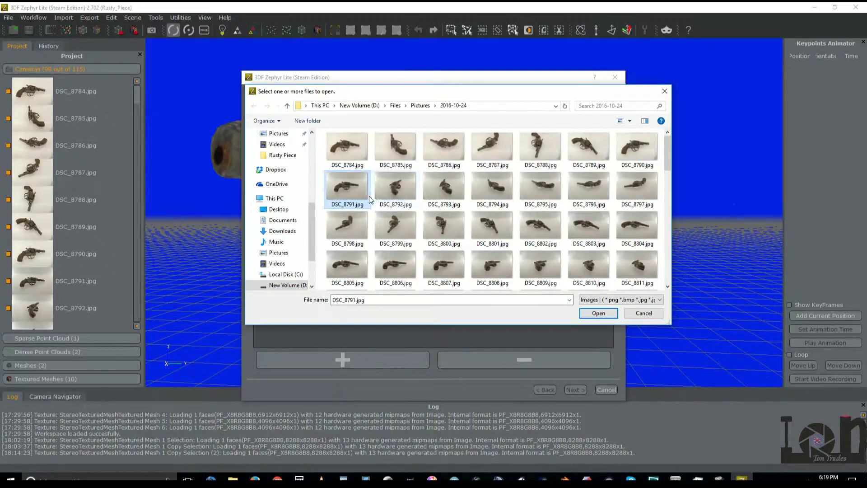
click(357, 149)
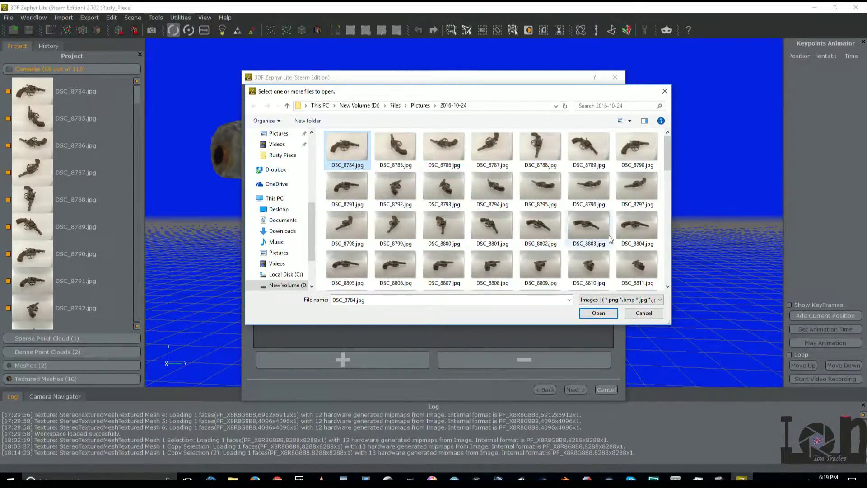
scroll(542, 192, down, 5)
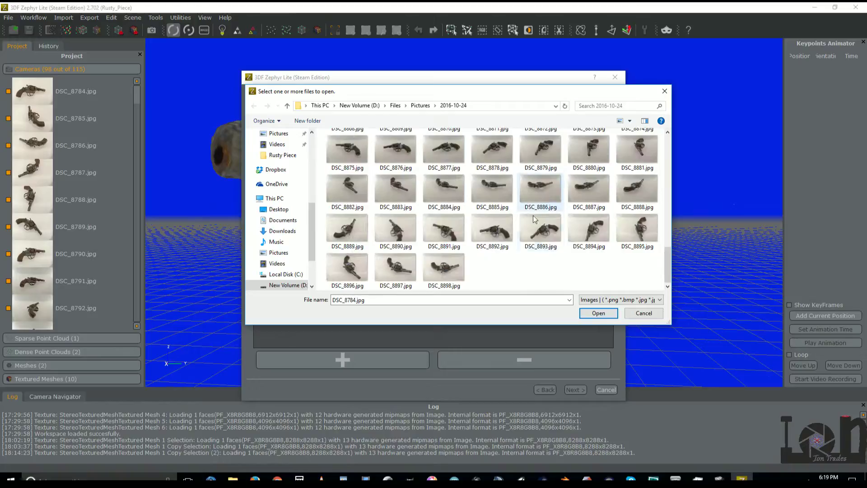
scroll(460, 270, up, 5)
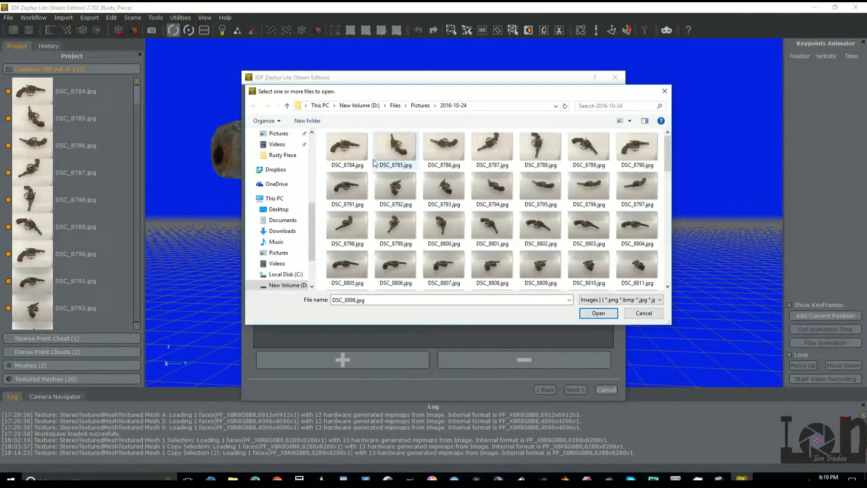
key(ctrl+a)
click(599, 314)
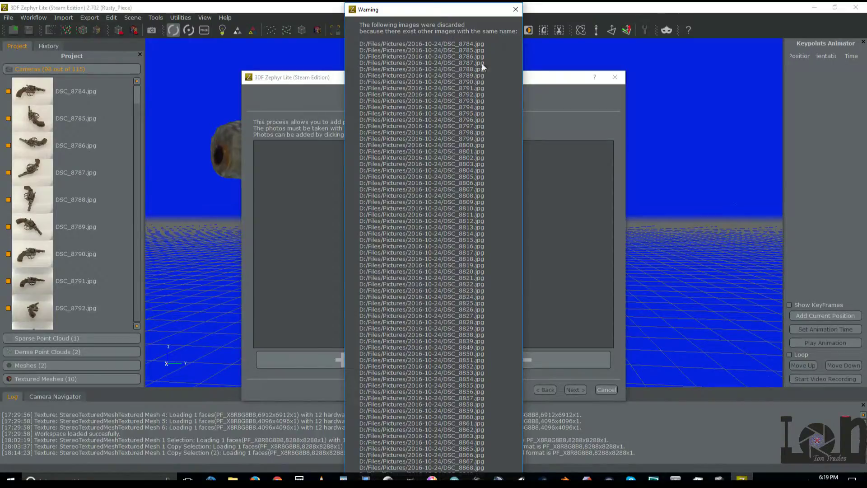
click(516, 9)
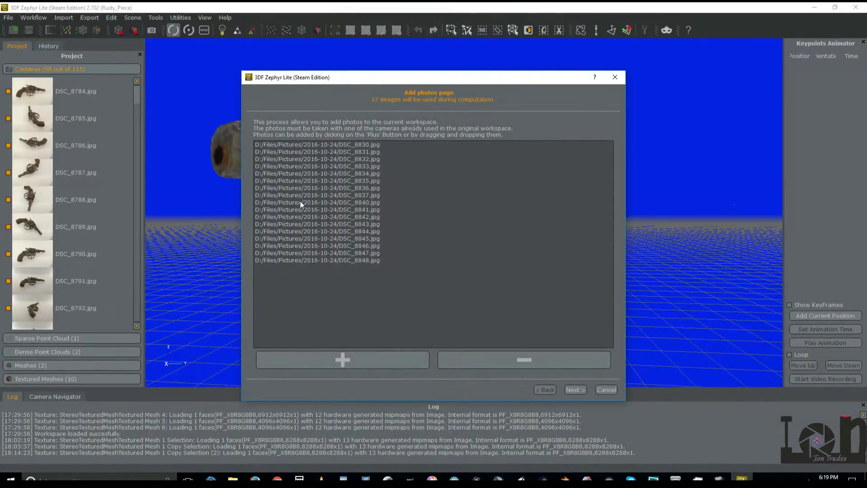
click(576, 390)
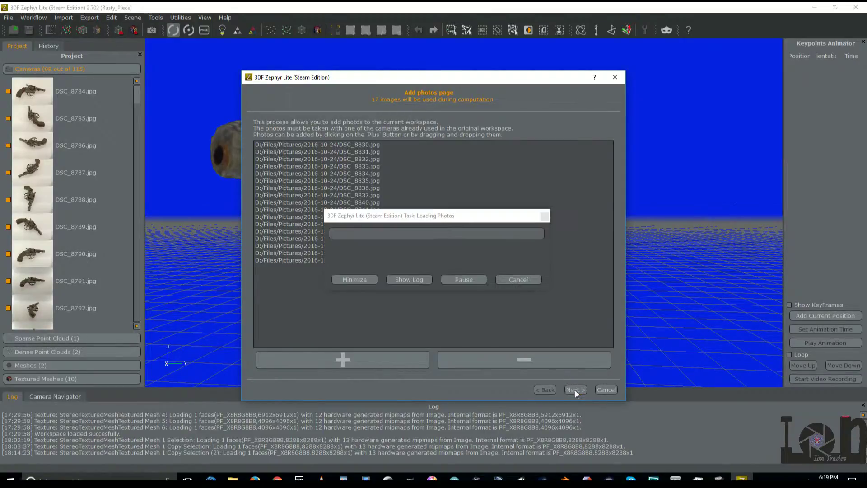
Step: Abort the photo loading and cancel adding photos to the workspace
click(517, 279)
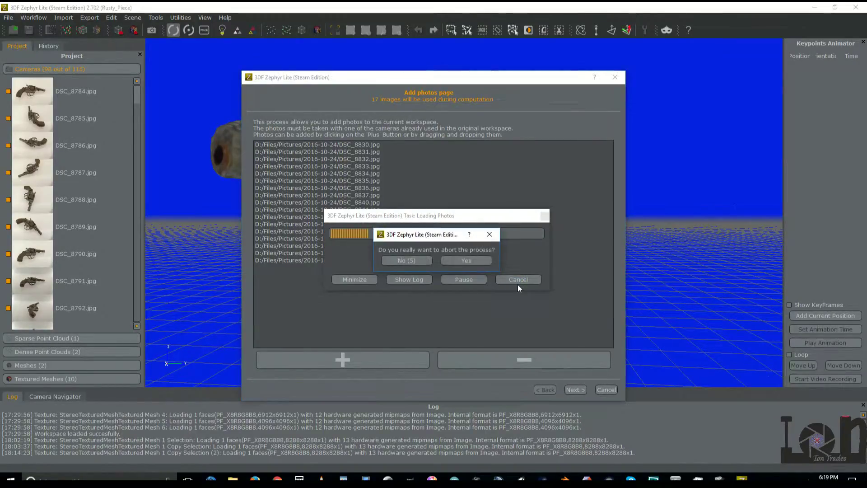
click(466, 260)
click(532, 254)
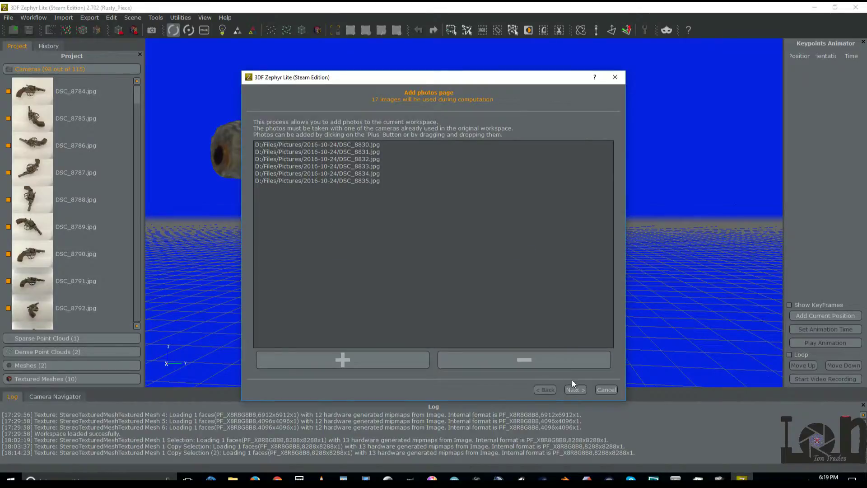
click(605, 390)
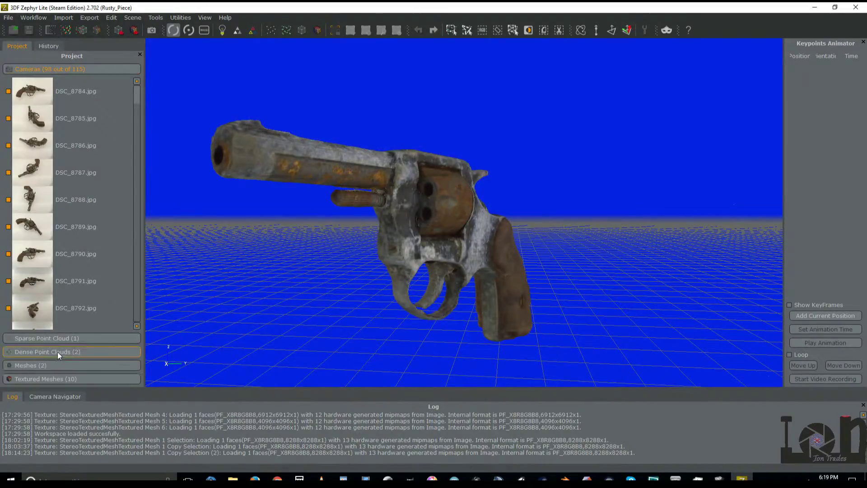
Step: Display the revolver's sparse point cloud and view it from another angle
click(68, 338)
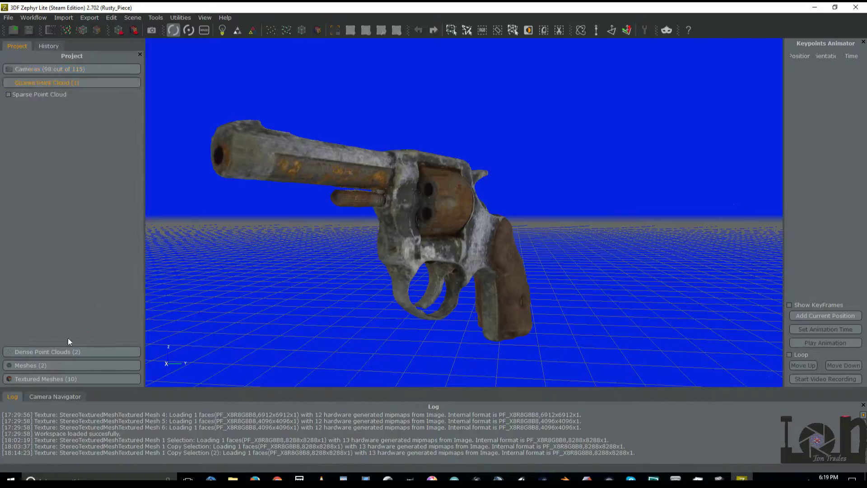
click(8, 95)
drag(466, 167, 345, 184)
drag(270, 117, 301, 122)
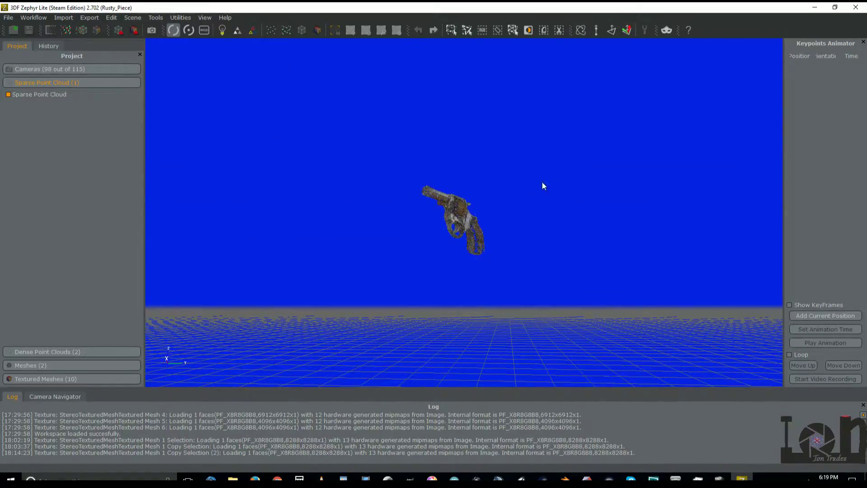
Step: Inspect the position, resolution and internal camera parameters of the photo DSC_8785.jpg, and close its information window
click(60, 71)
double_click(64, 118)
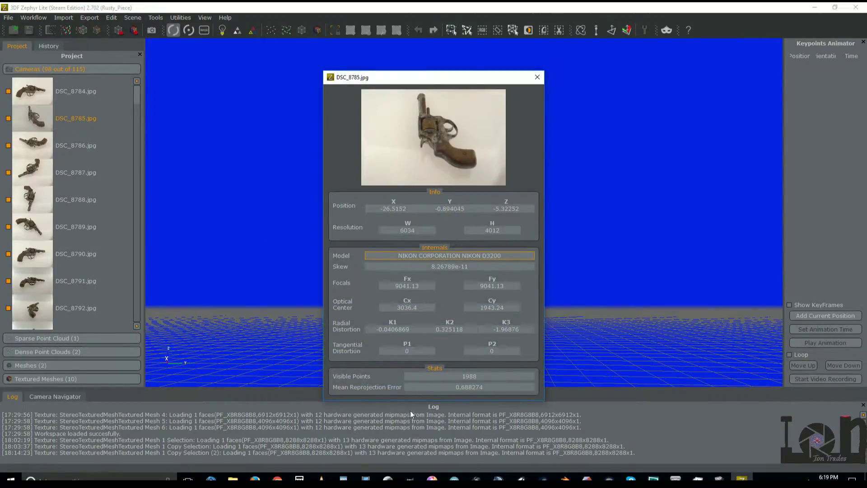
click(537, 77)
Step: Increase the camera scale to just under half of its range in the rendering options and close the options
click(132, 17)
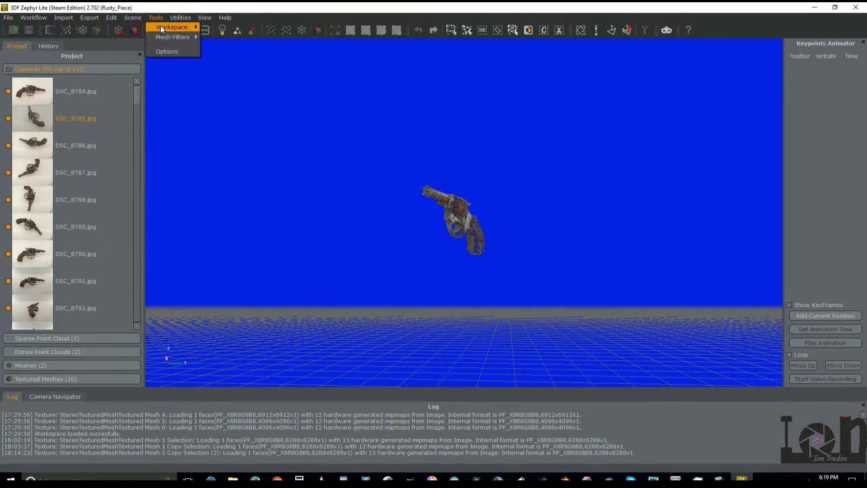
click(166, 51)
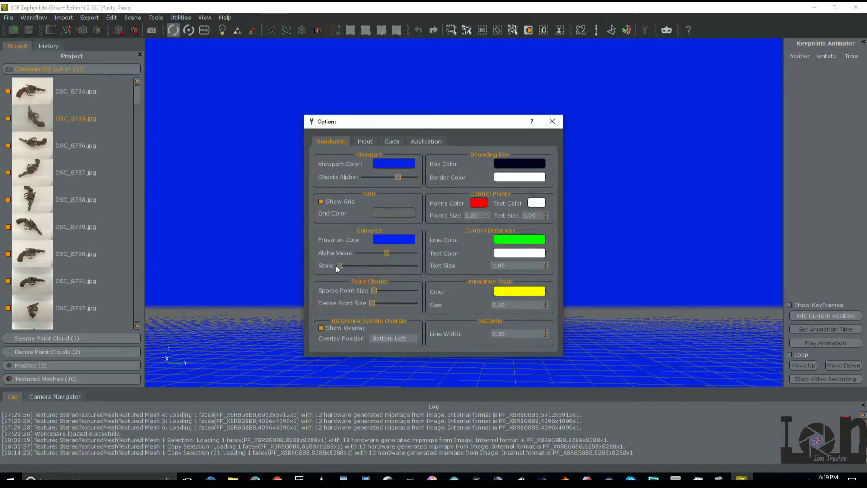
drag(339, 265, 373, 270)
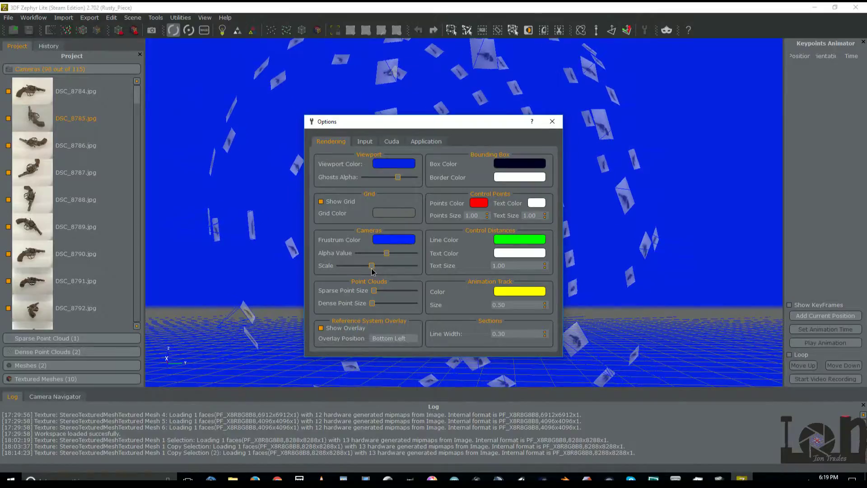
click(552, 121)
Step: Examine the camera positions around the revolver's point cloud from several sides, including the view through one of the photos
drag(596, 201, 495, 212)
double_click(372, 326)
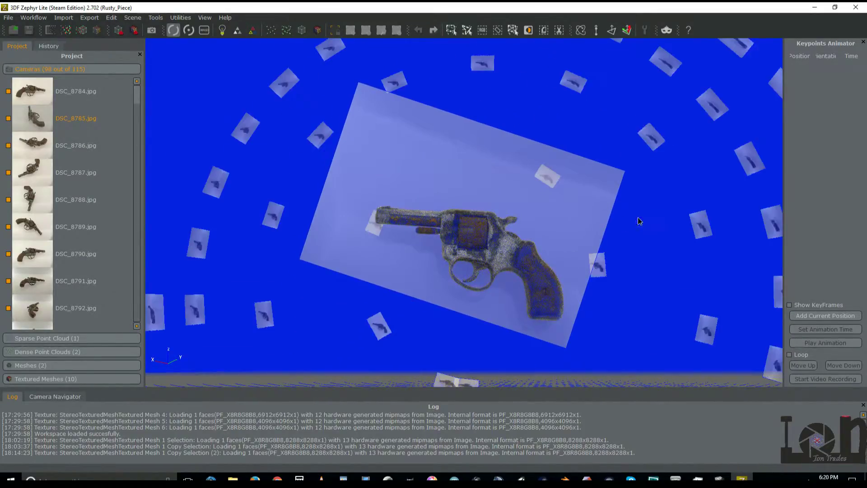
drag(657, 186, 213, 243)
scroll(622, 221, down, 5)
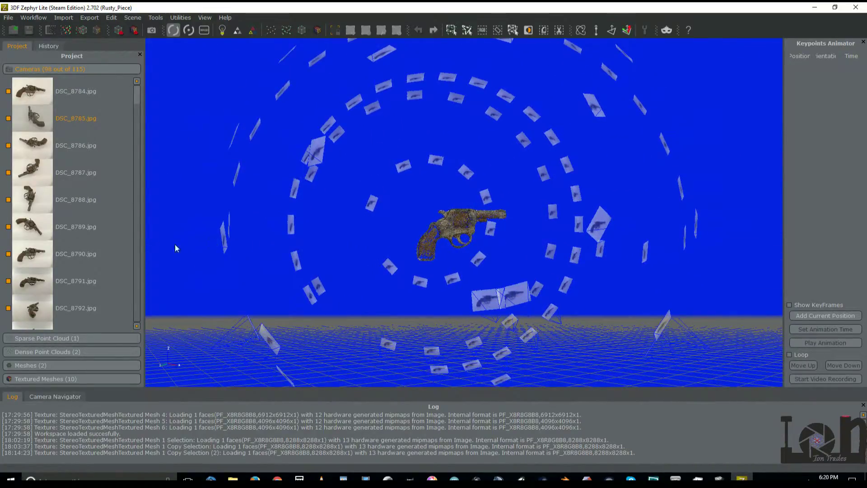
drag(533, 222, 448, 240)
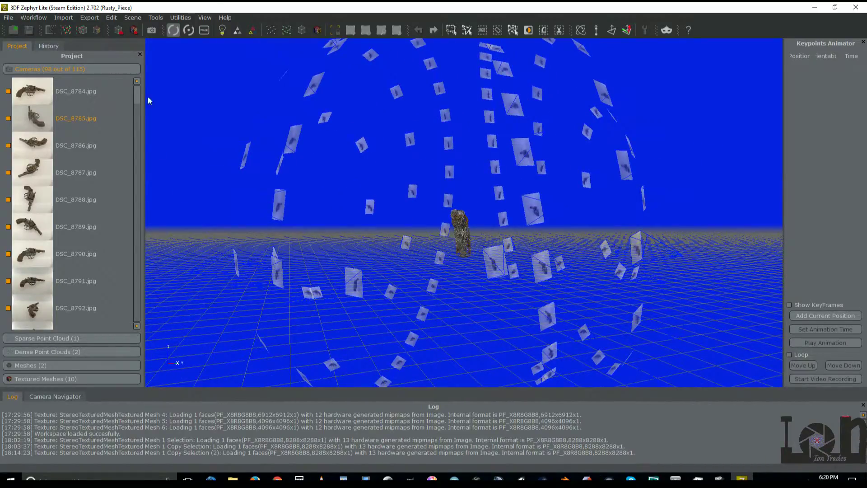
drag(513, 209, 457, 253)
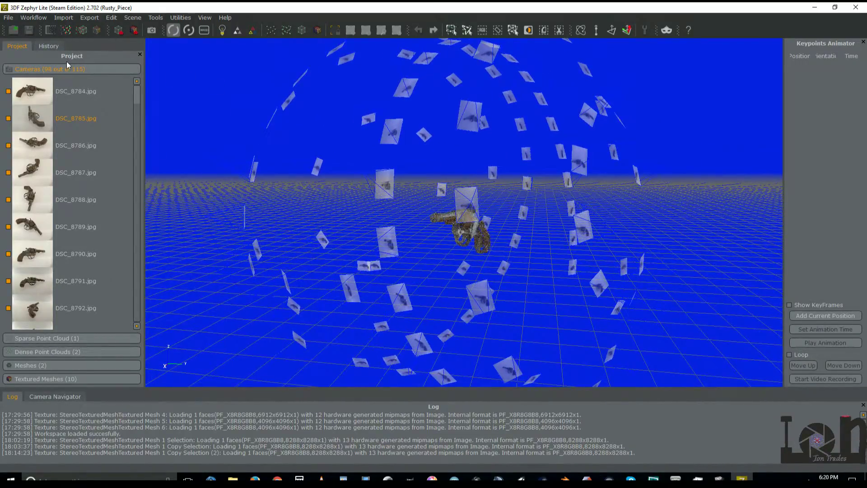
Step: Start a new project without additional computations, save the Rusty_Piece workspace and proceed to the photo selection
click(33, 18)
click(42, 28)
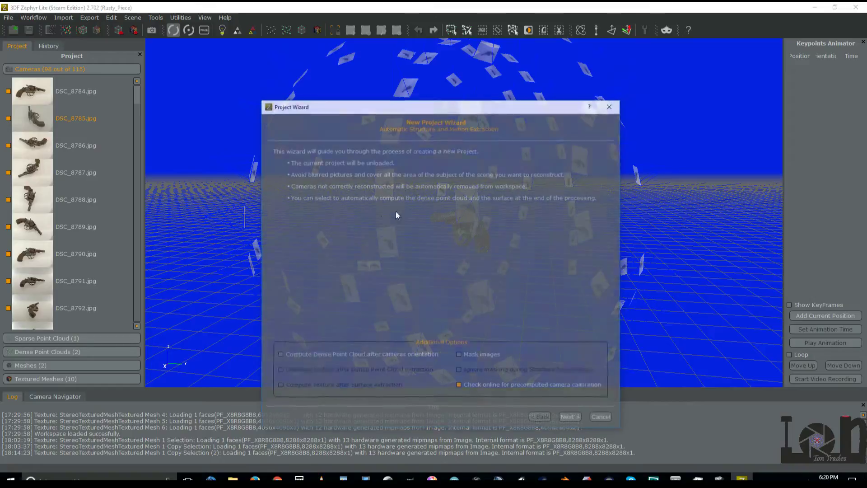
click(565, 418)
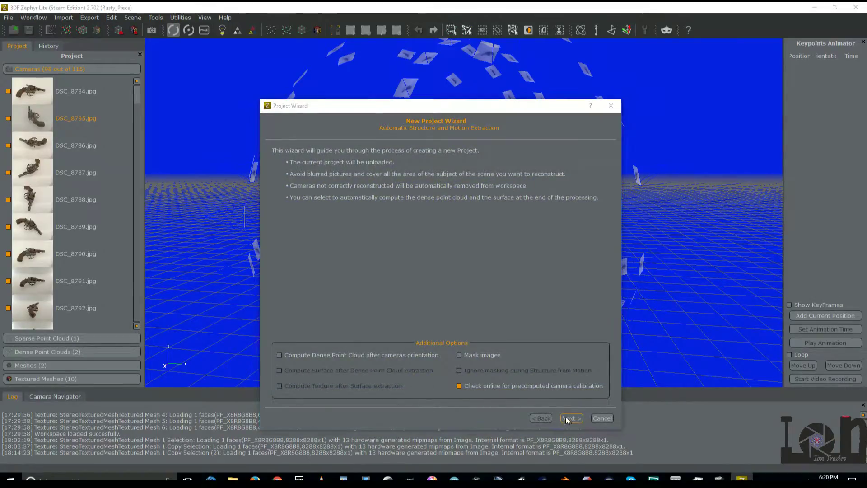
click(420, 260)
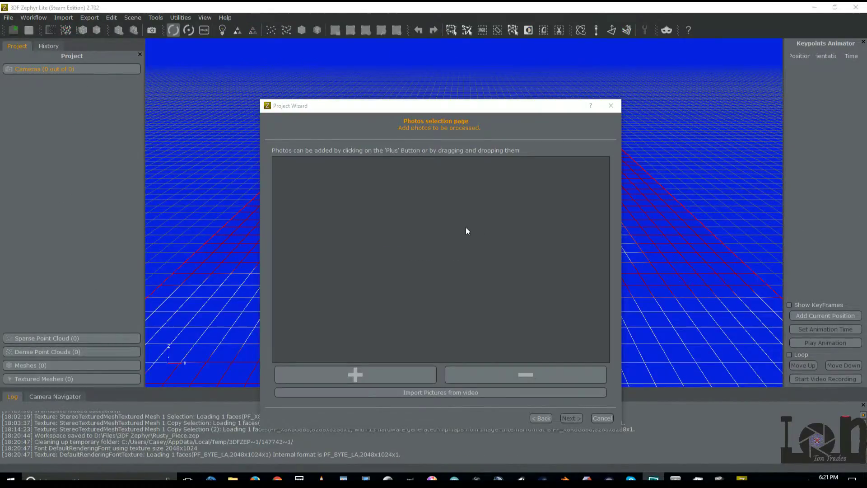
Step: Add the photos DSC_8784.jpg to DSC_8898.jpg from the 2016-10-24 folder to the new project
click(353, 378)
click(382, 179)
scroll(560, 271, down, 10)
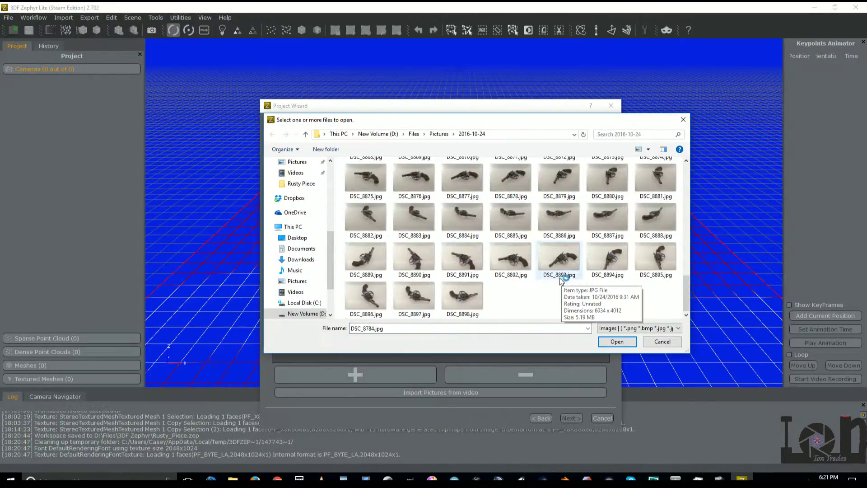
shift+click(462, 296)
click(631, 344)
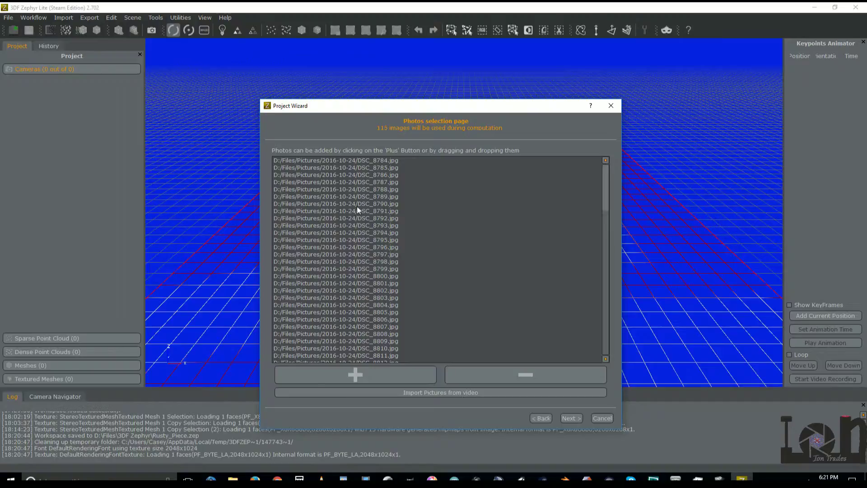
Step: Proceed to the camera calibration, look through the parameters assigned to the photos and accept them
click(571, 418)
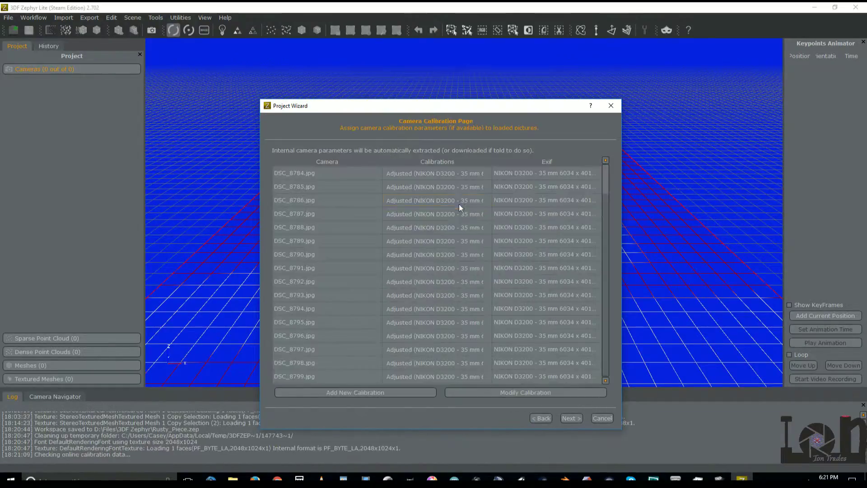
scroll(351, 204, down, 2)
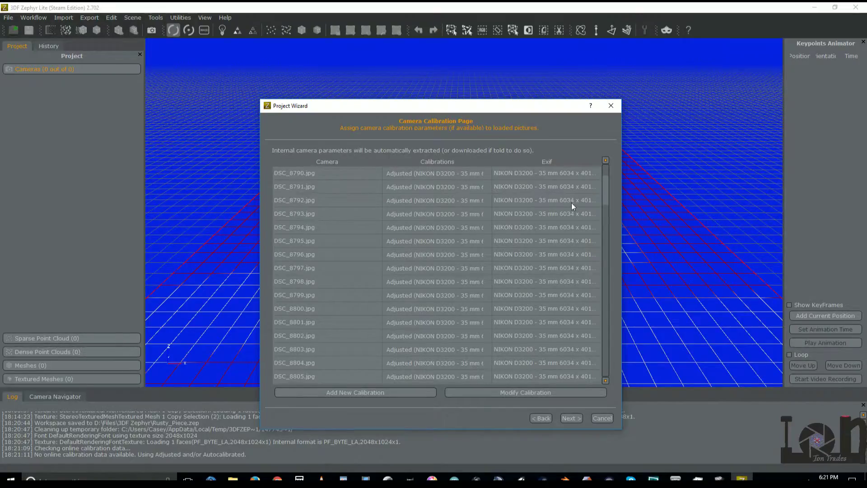
drag(610, 187, 606, 255)
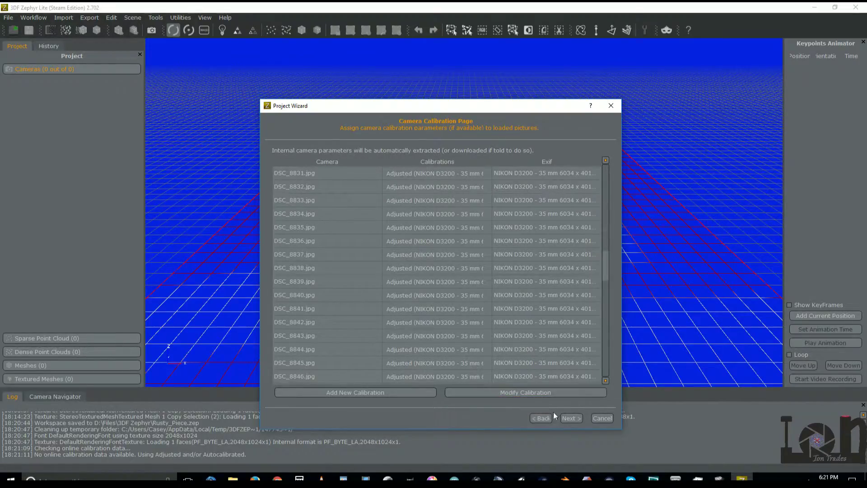
click(572, 418)
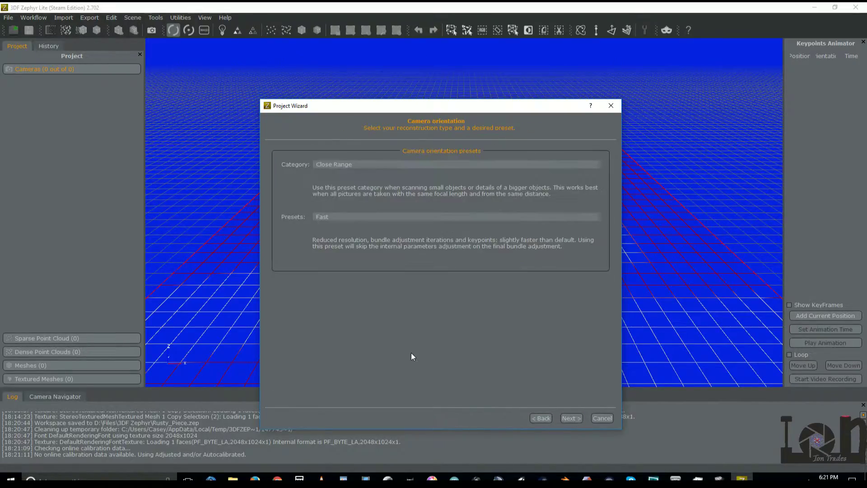
Step: Set the camera orientation category to Close Range and the preset to Deep, and proceed to the reconstruction
click(348, 165)
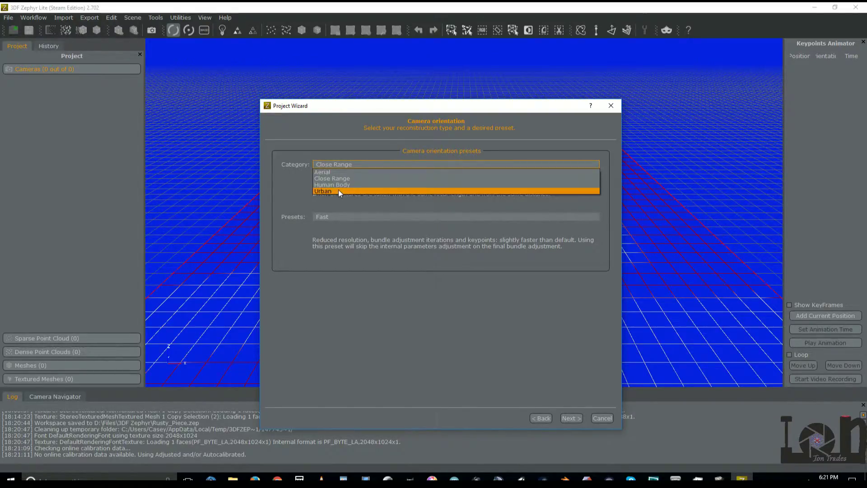
click(342, 179)
click(351, 211)
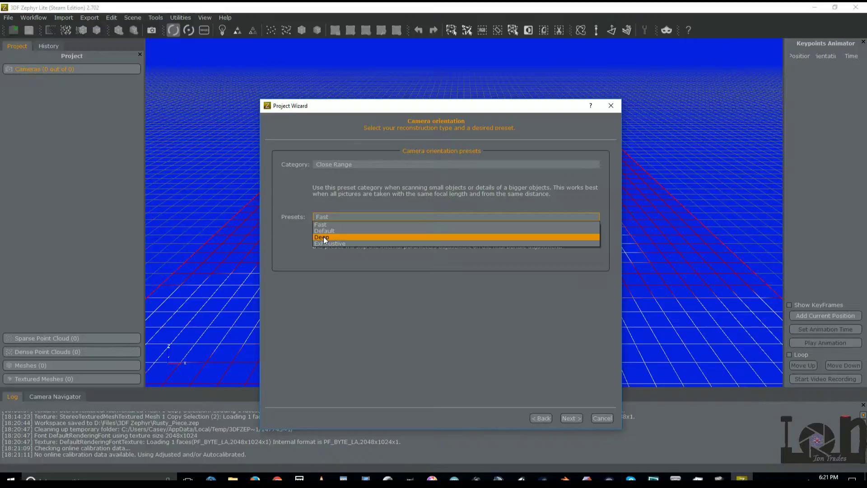
click(328, 238)
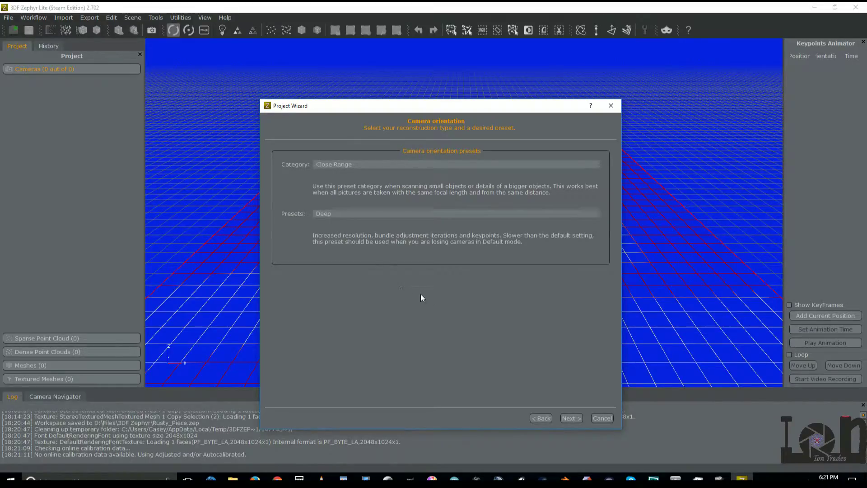
click(570, 418)
Step: Run the sparse reconstruction, abort it during keypoint extraction and close the project wizard
click(434, 152)
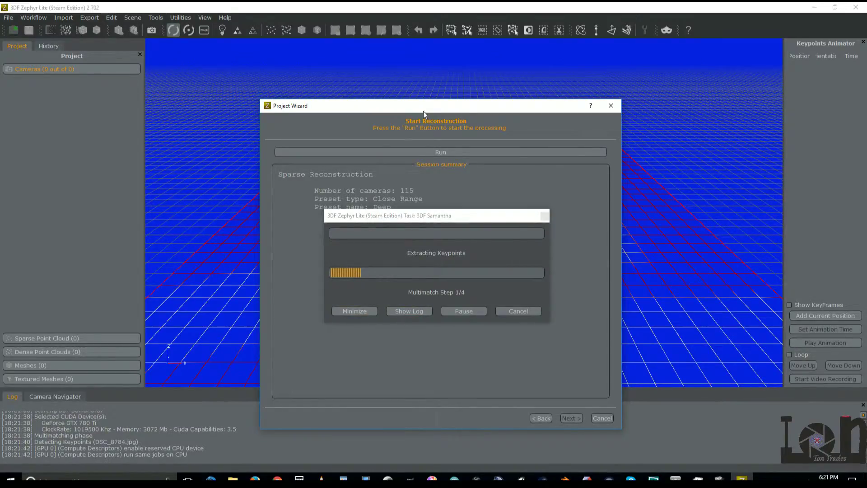
click(522, 307)
click(520, 311)
click(463, 260)
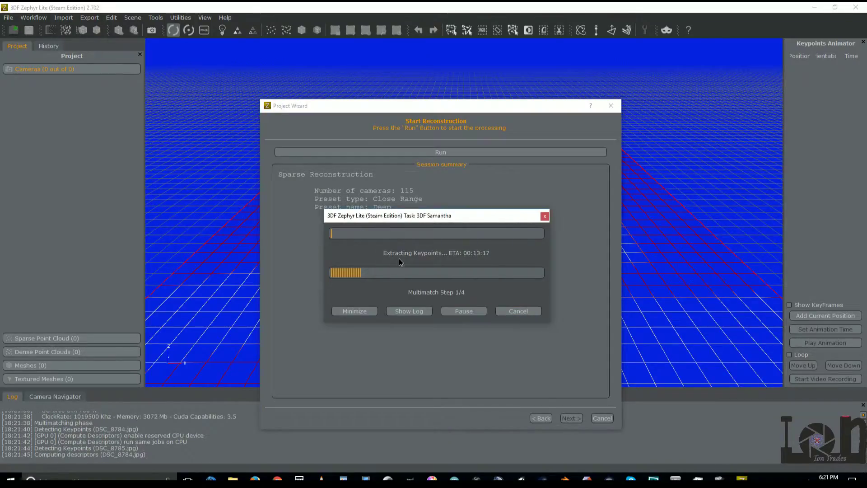
click(527, 312)
click(461, 263)
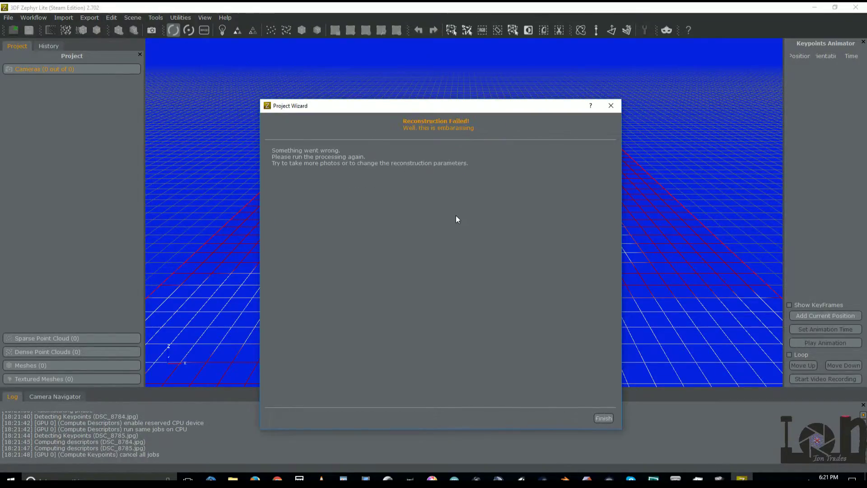
click(608, 418)
Step: Reopen the recent project Rusty_Piece.zep
click(10, 18)
mouse_move(29, 38)
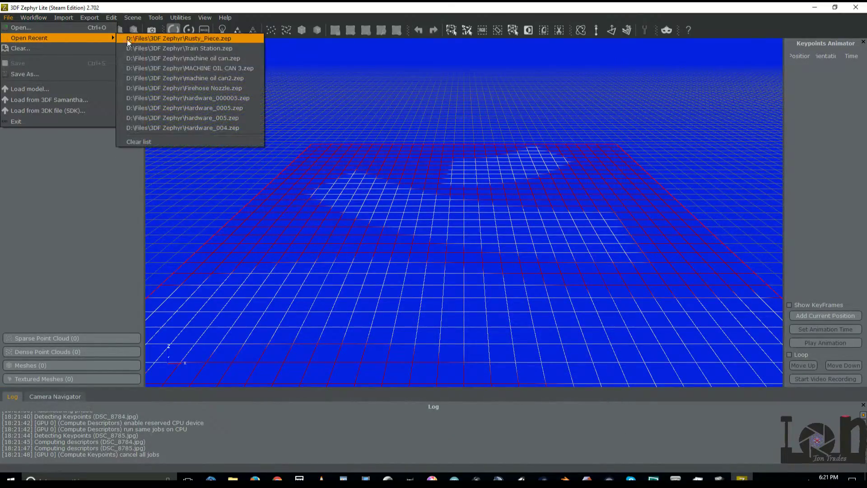
click(153, 42)
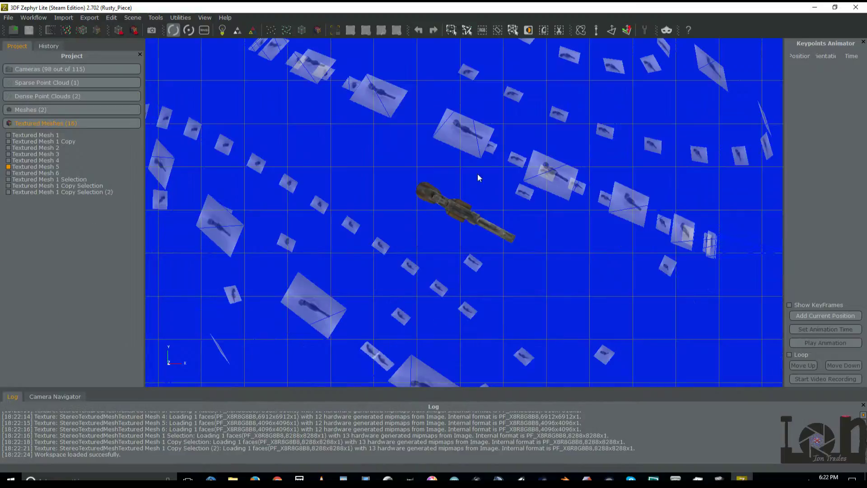
Step: Select the grip end of Textured Mesh 5 with the rectangular selection
click(451, 30)
drag(320, 94, 675, 164)
drag(313, 113, 433, 278)
Step: Display the sparse point cloud and inspect its points from above at close range
click(39, 84)
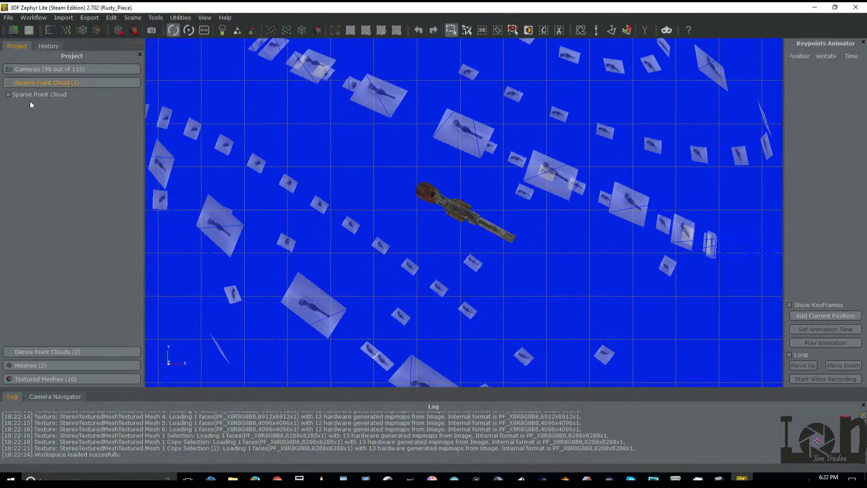
click(8, 95)
scroll(471, 151, up, 4)
scroll(464, 152, up, 3)
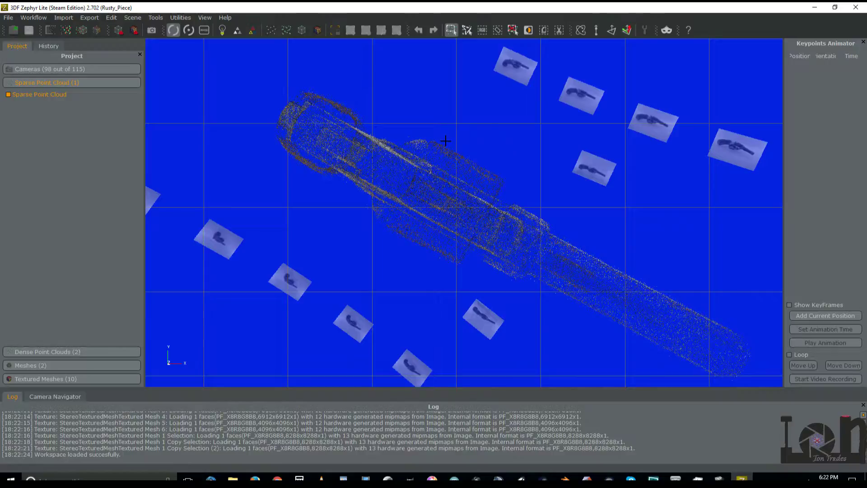
scroll(487, 129, up, 3)
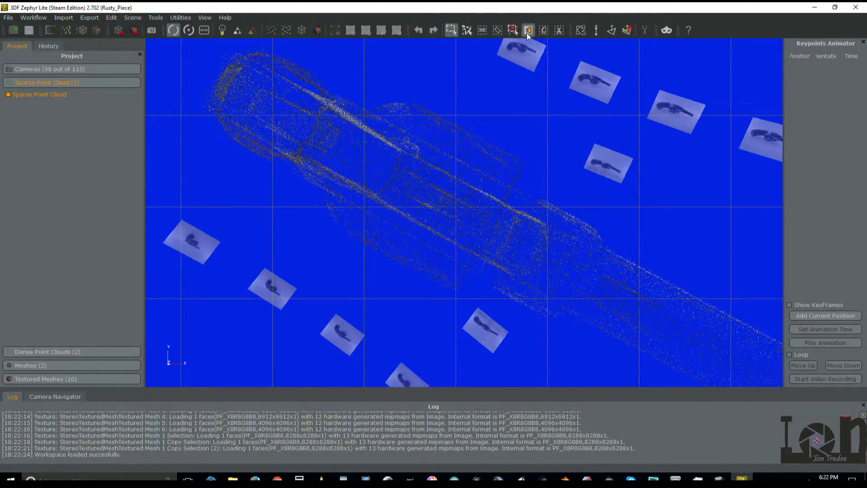
Step: Outline a small triangular area at the upper edge of the sparse point cloud with the polygonal selection
click(349, 78)
click(367, 108)
click(420, 90)
click(350, 77)
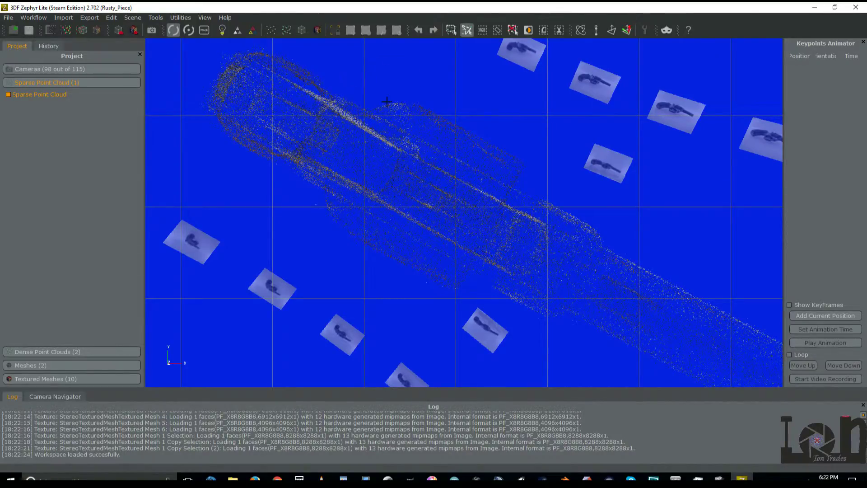
scroll(500, 61, up, 3)
scroll(351, 50, down, 5)
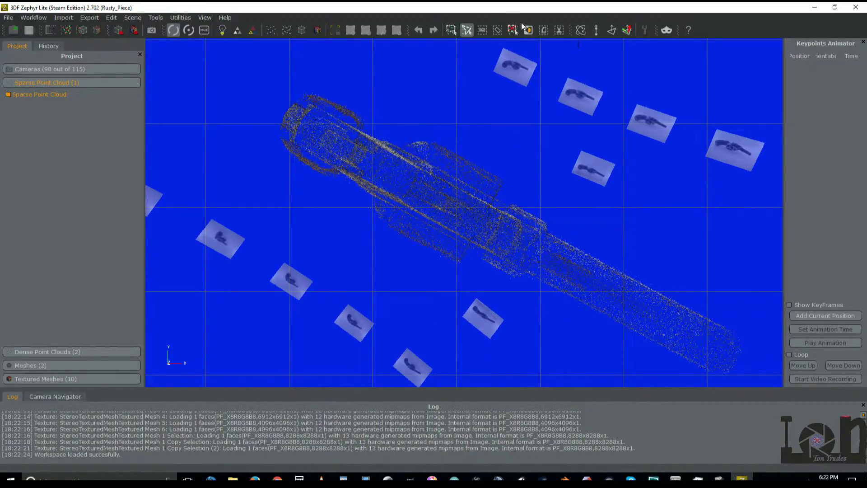
Step: Clear the polygonal selection on the sparse point cloud
click(519, 30)
click(585, 143)
drag(414, 117, 410, 106)
Step: Select the grip-and-cylinder half of the sparse point cloud with the rectangular selection and invert the selection
click(449, 31)
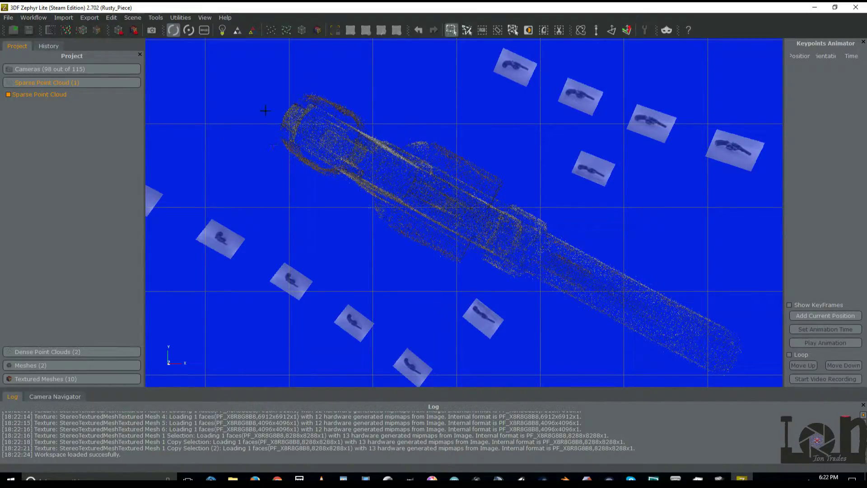
drag(260, 76, 739, 381)
drag(309, 43, 637, 155)
drag(272, 93, 502, 271)
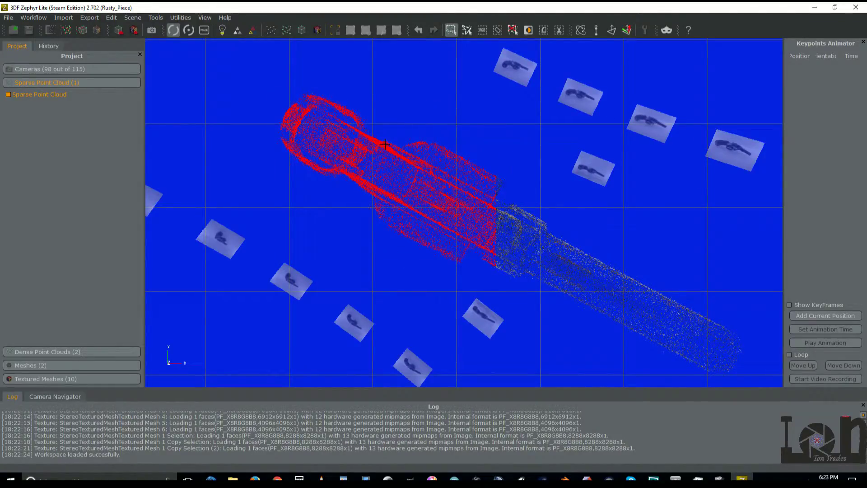
click(530, 31)
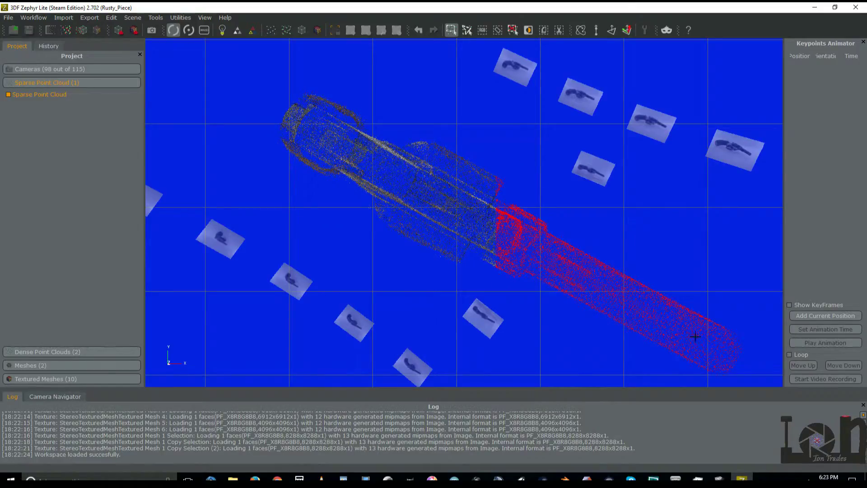
Step: Select the entire sparse point cloud with the rectangular selection and invert it so that no points are selected
click(451, 29)
drag(459, 91, 492, 90)
mouse_move(440, 75)
mouse_down()
mouse_move(474, 372)
mouse_move(499, 370)
mouse_move(465, 306)
mouse_move(437, 68)
mouse_move(434, 75)
mouse_up()
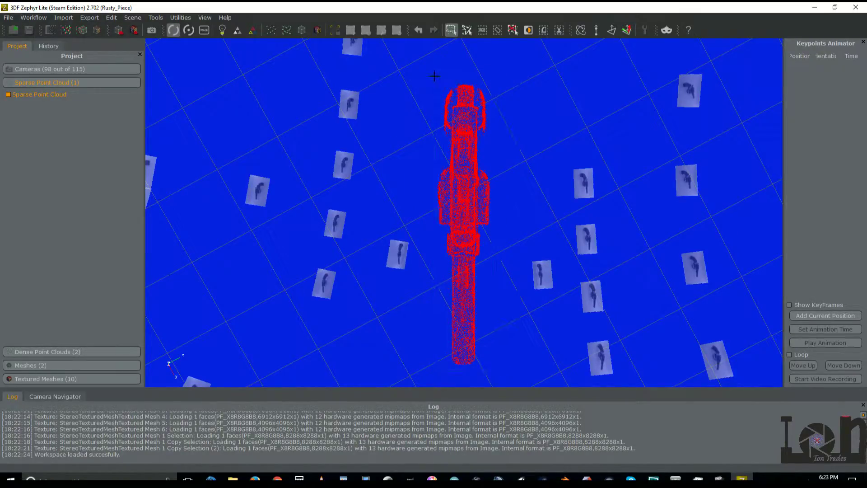
click(528, 34)
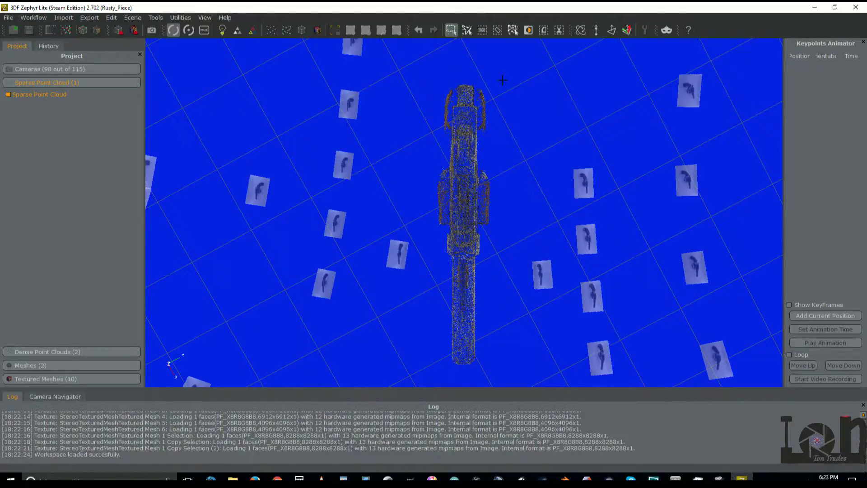
Step: Review the Close Range presets in the dense point cloud generation wizard and cancel the wizard
drag(594, 195, 487, 187)
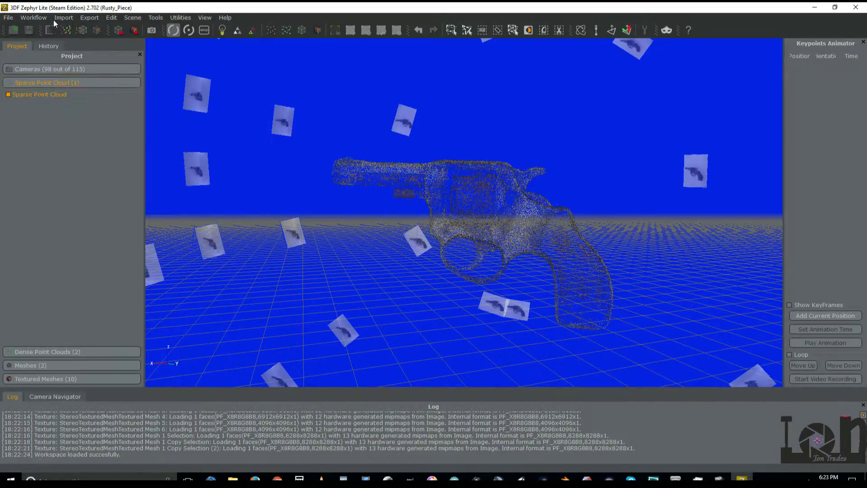
click(36, 18)
click(51, 39)
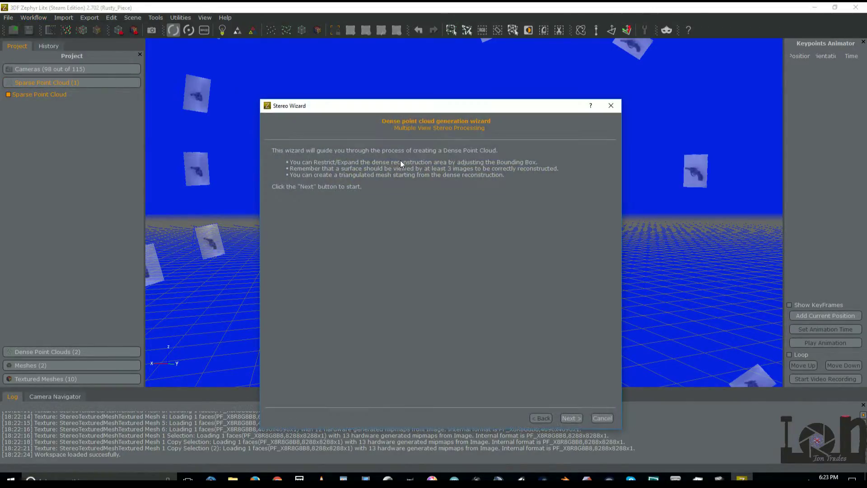
click(564, 418)
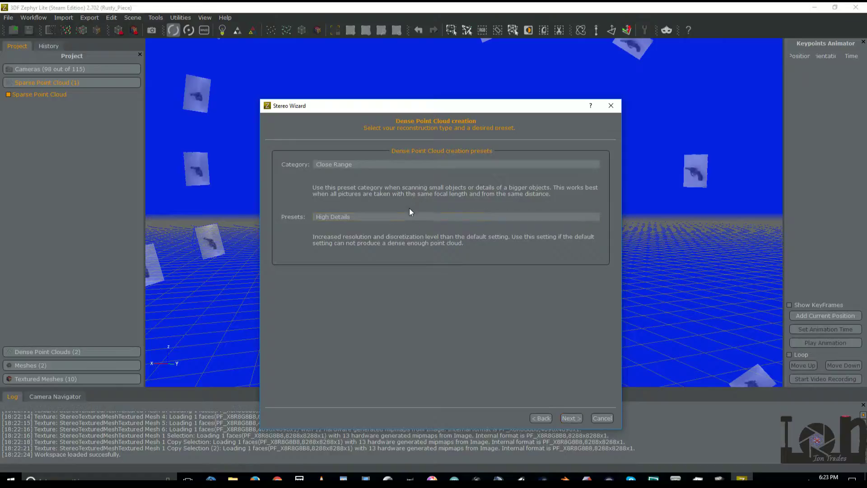
click(372, 215)
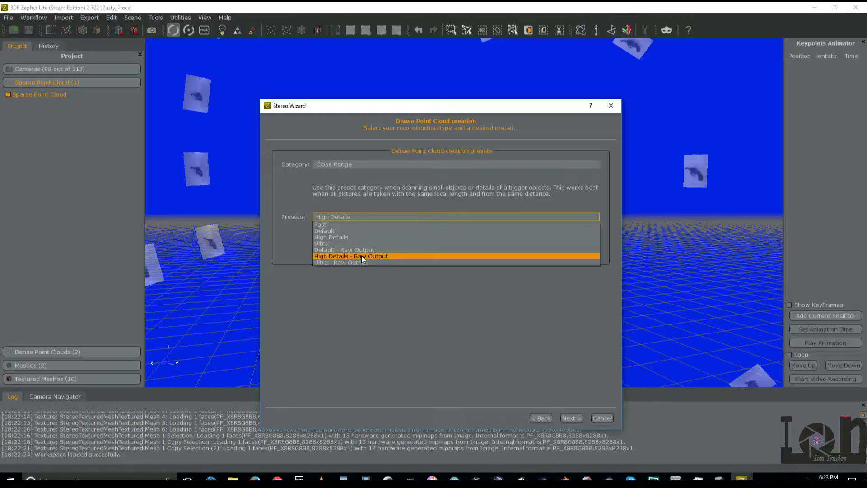
click(601, 418)
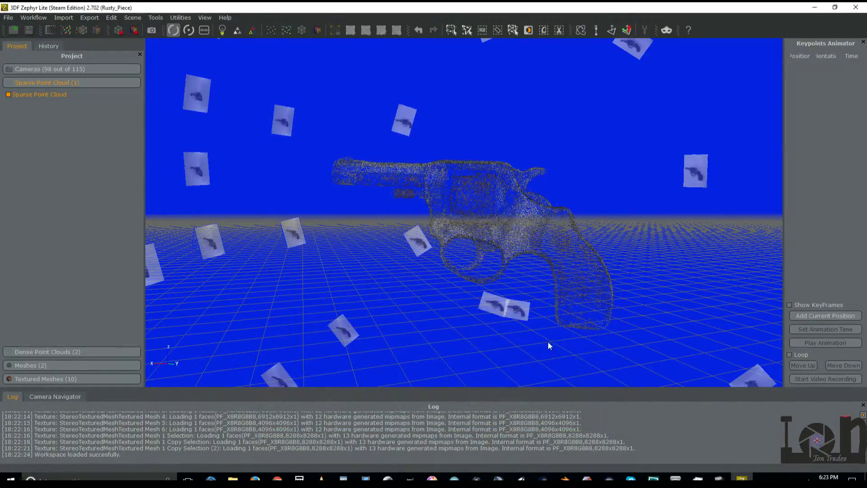
Step: Display Dense Point Cloud 1 and switch the display to Dense Point Cloud 2
click(27, 351)
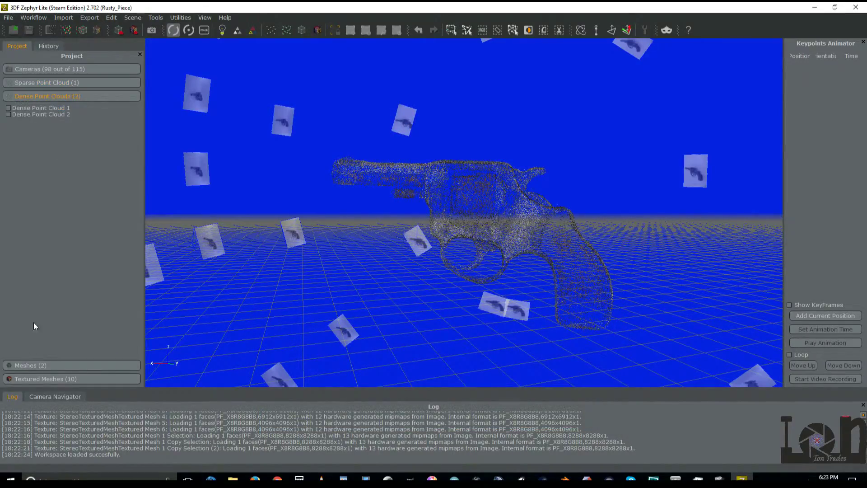
click(8, 109)
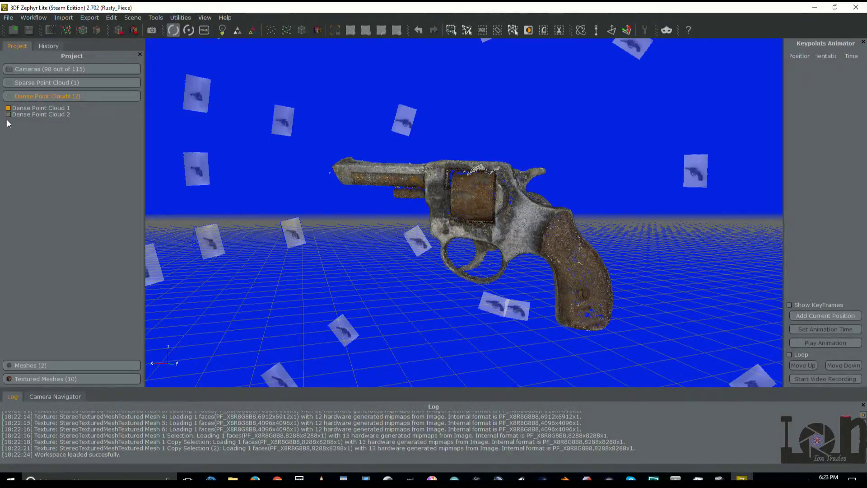
click(8, 115)
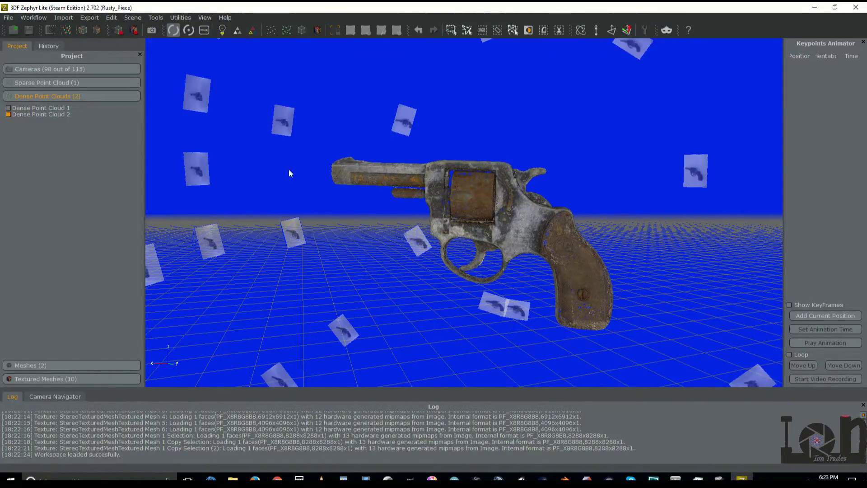
Step: Check the point count, preset and running time in the properties of Dense Point Cloud 2
right_click(61, 117)
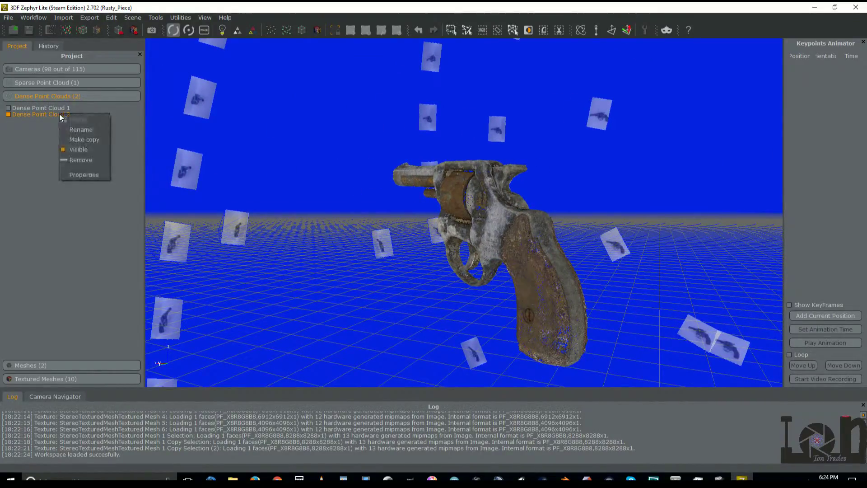
click(68, 175)
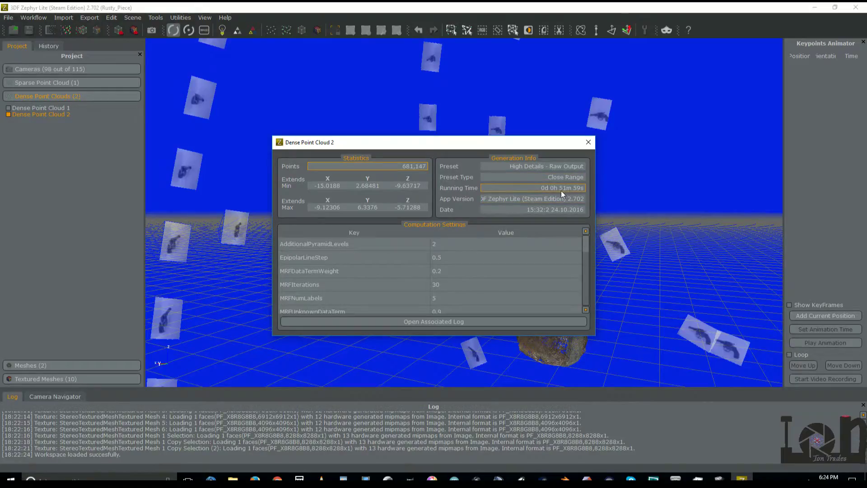
click(588, 142)
drag(588, 142, 22, 78)
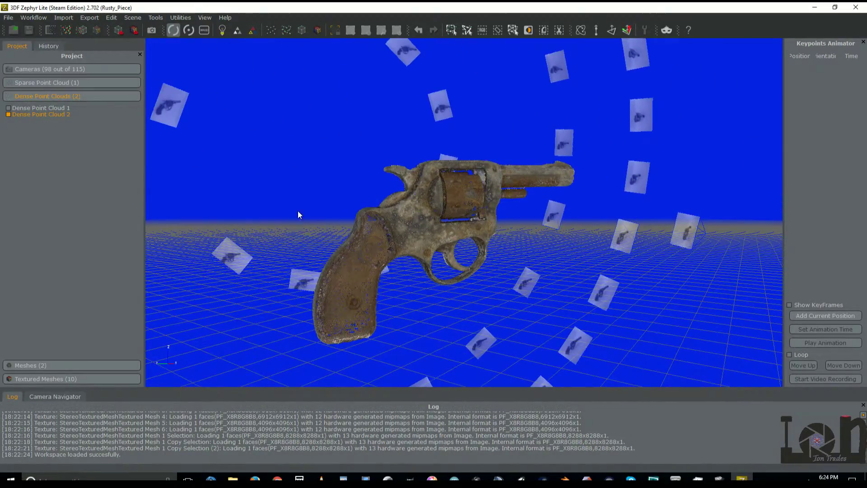
Step: Set up a mesh extraction from Dense Point Cloud 2 with the High Details - Sharp Features preset and cancel the wizard
click(33, 17)
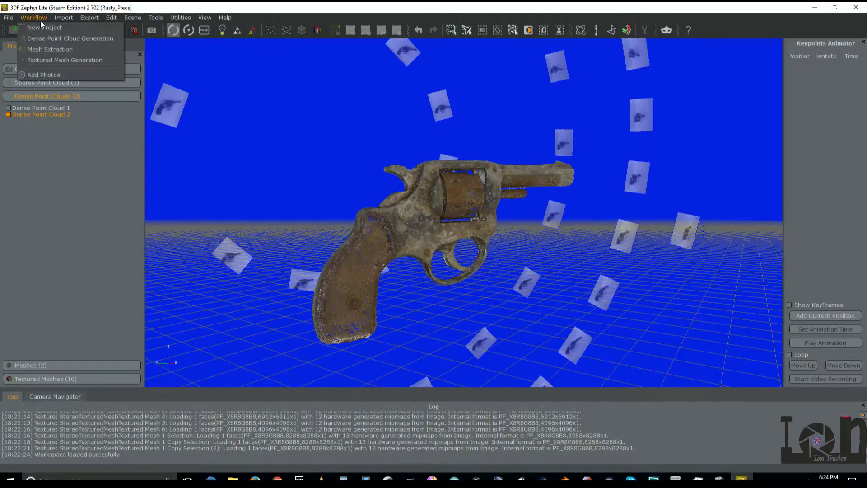
click(44, 49)
click(450, 176)
click(442, 190)
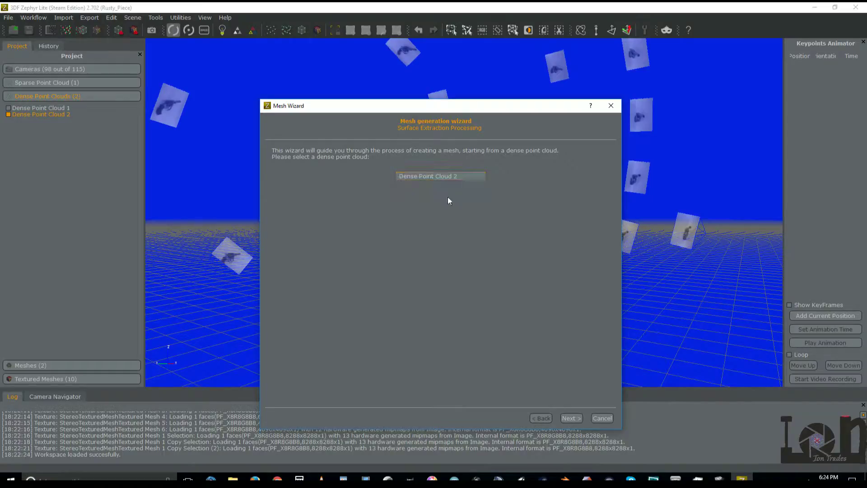
click(576, 420)
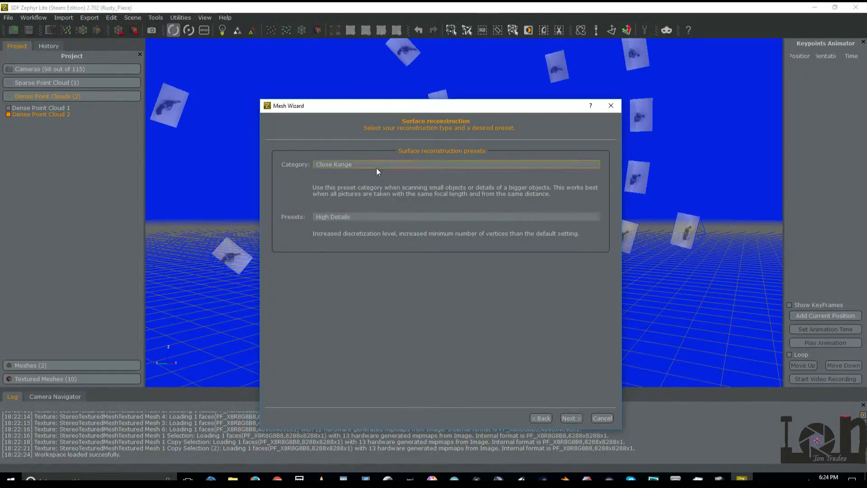
click(354, 217)
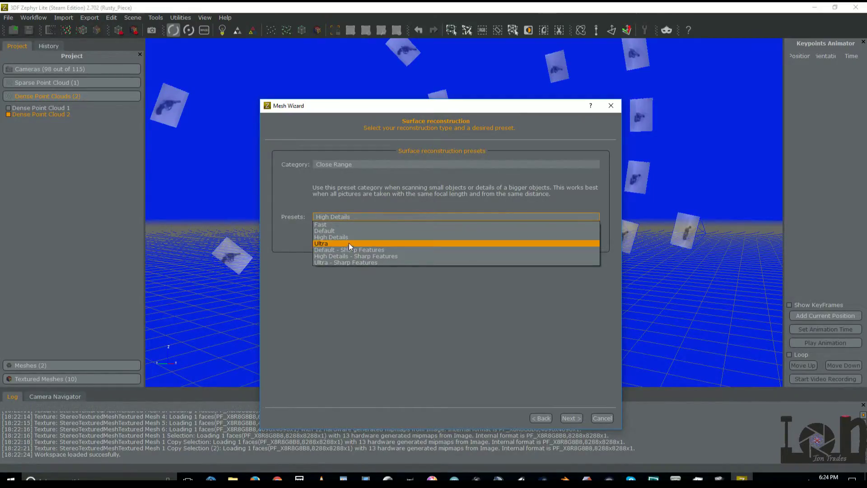
click(361, 257)
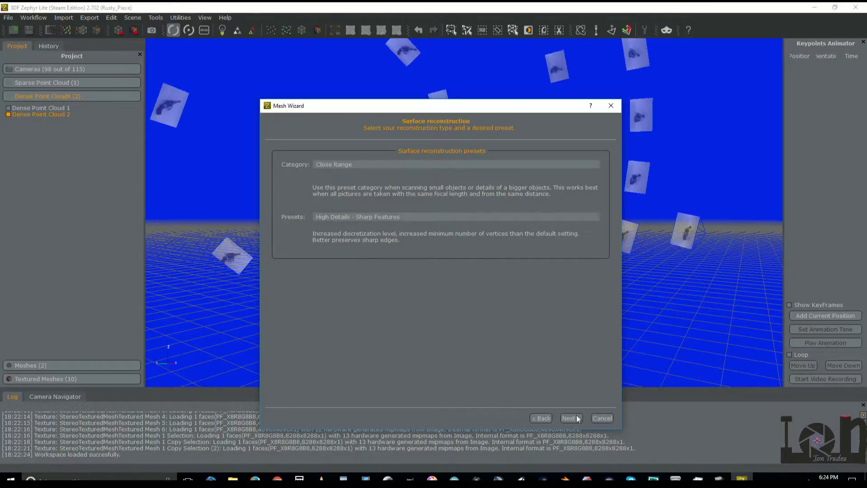
click(602, 417)
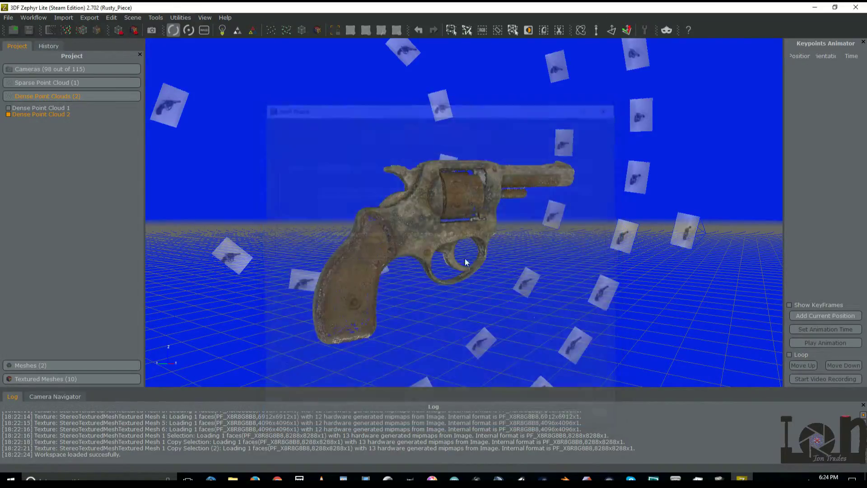
Step: Display Mesh 1 and examine its surface from both sides at close range
click(35, 366)
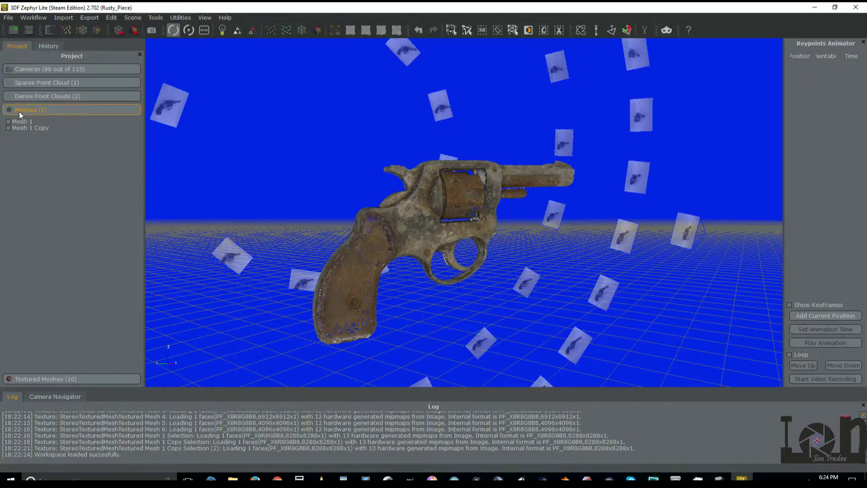
click(9, 122)
drag(362, 253, 451, 249)
scroll(584, 175, up, 5)
scroll(584, 171, up, 3)
drag(584, 172, 492, 156)
scroll(378, 162, down, 3)
drag(379, 162, 297, 201)
drag(478, 232, 335, 150)
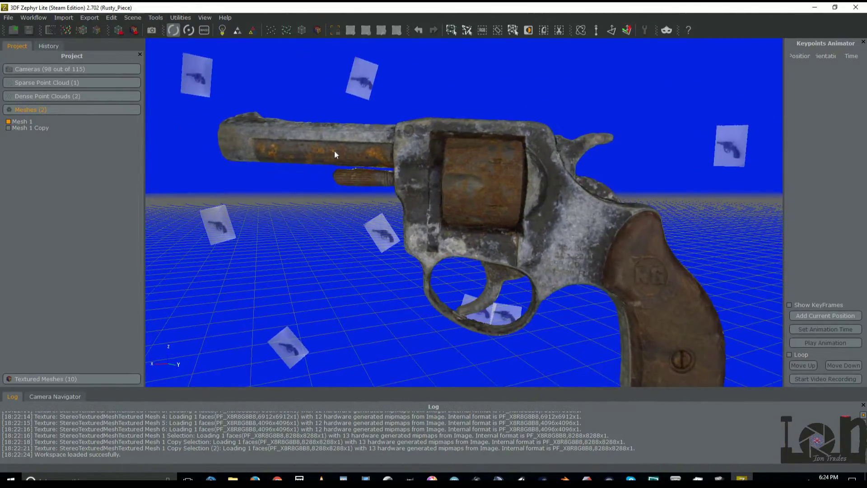
Step: Display the bounding box around Mesh 1 and undo the trial realignment of the box
click(334, 30)
scroll(382, 112, down, 5)
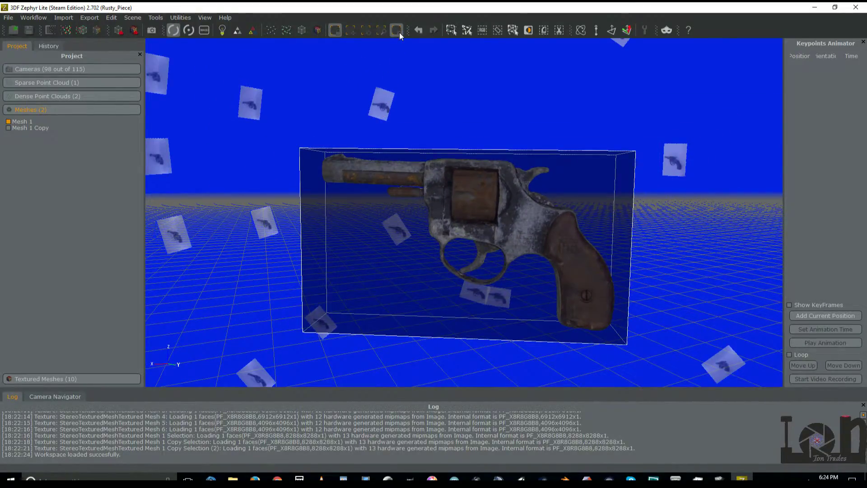
key(ctrl+z)
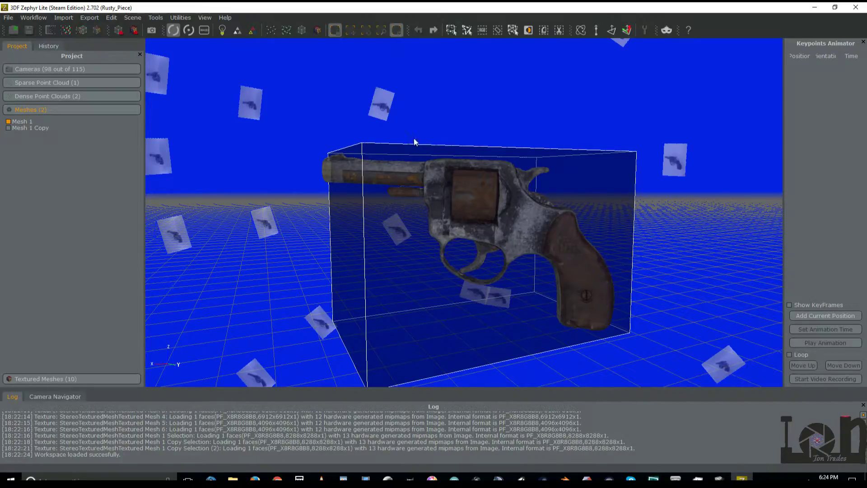
drag(346, 199, 377, 288)
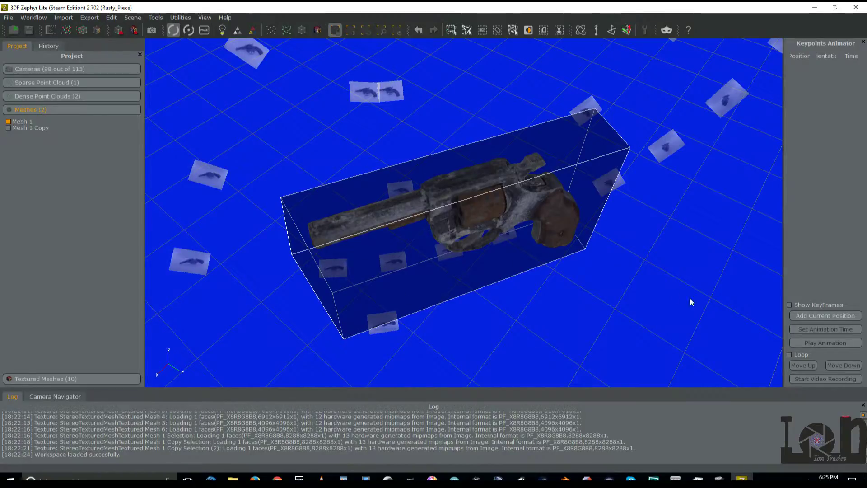
Step: Try widening the bounding box by moving its long side face away from the revolver
drag(690, 298, 471, 58)
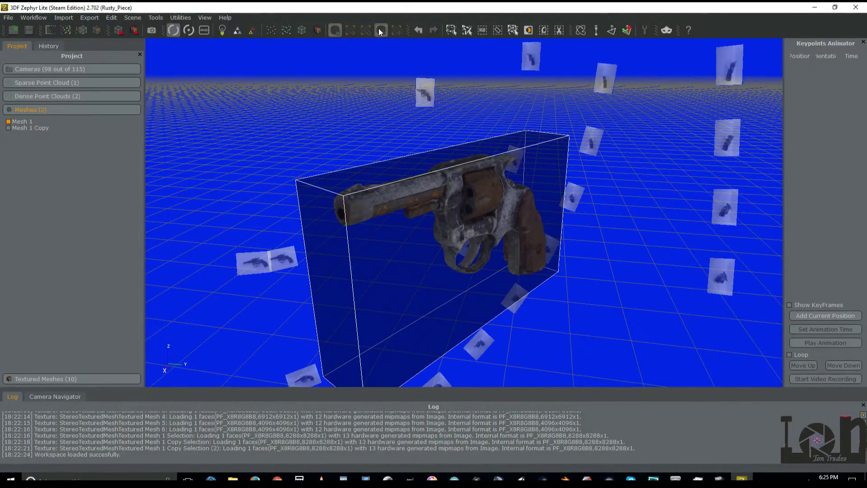
drag(338, 261, 340, 235)
drag(452, 249, 538, 248)
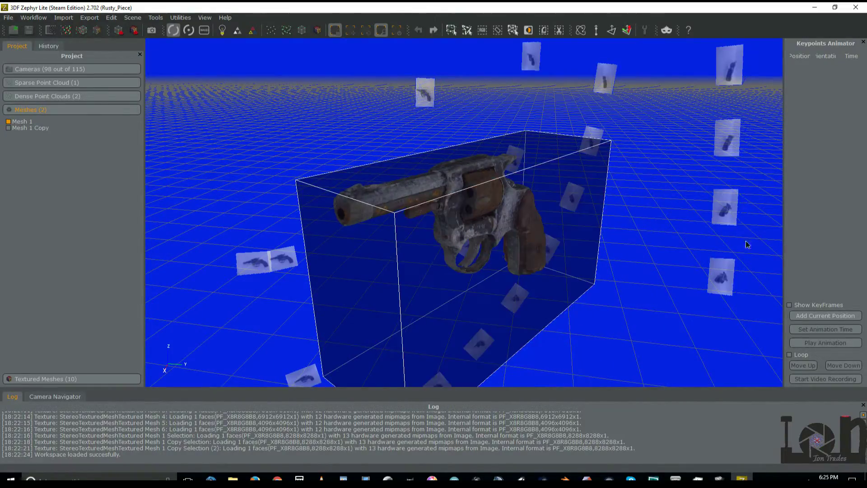
right_click(751, 278)
drag(638, 116, 687, 246)
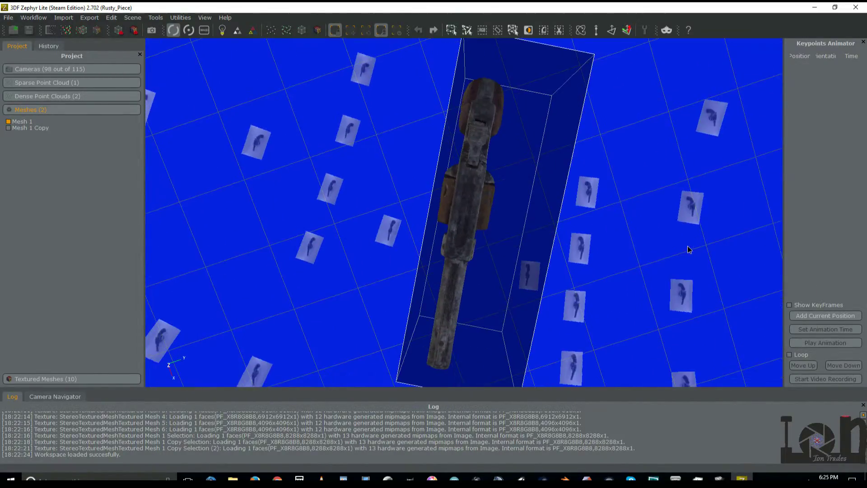
drag(582, 206, 384, 32)
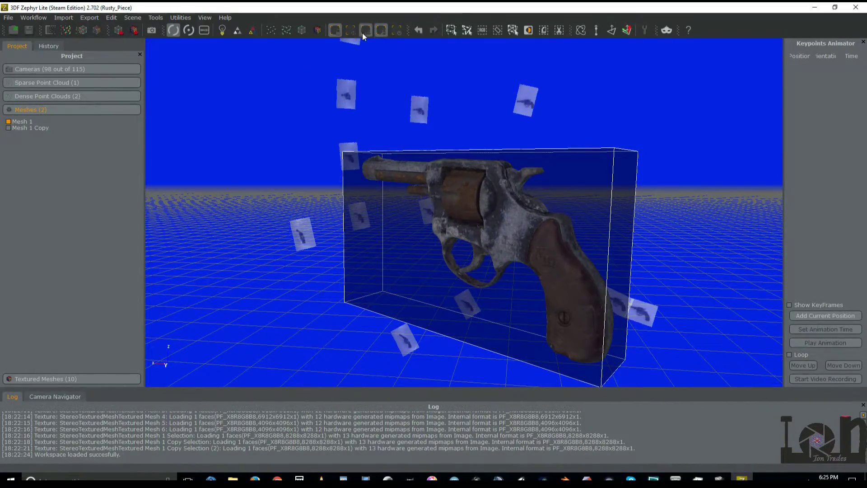
Step: Try rotating the bounding box around the revolver and undo the rotation
click(365, 34)
drag(727, 142, 532, 210)
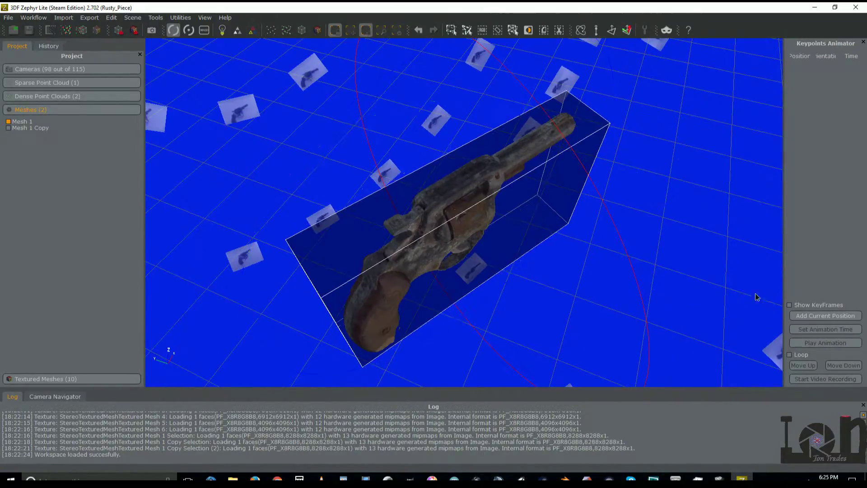
key(ctrl+z)
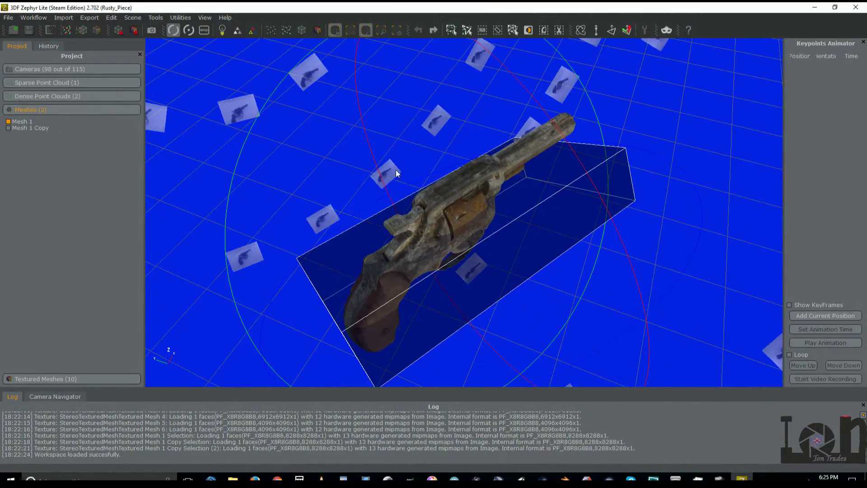
drag(428, 194, 548, 97)
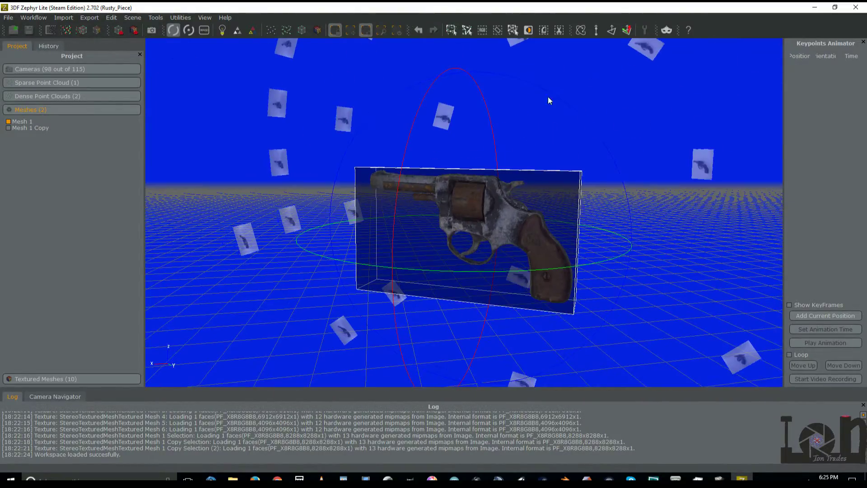
Step: Hide the bounding box around Mesh 1 and activate the rectangular selection
click(454, 30)
click(335, 31)
scroll(542, 158, up, 5)
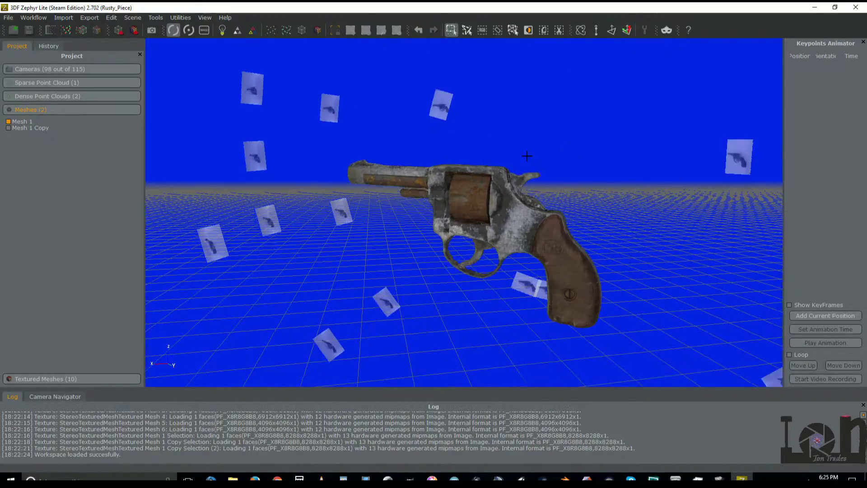
Step: Try to reorient the scene by drawing a vertical alignment line up the revolver's frame, and undo the reorientation
scroll(508, 134, up, 2)
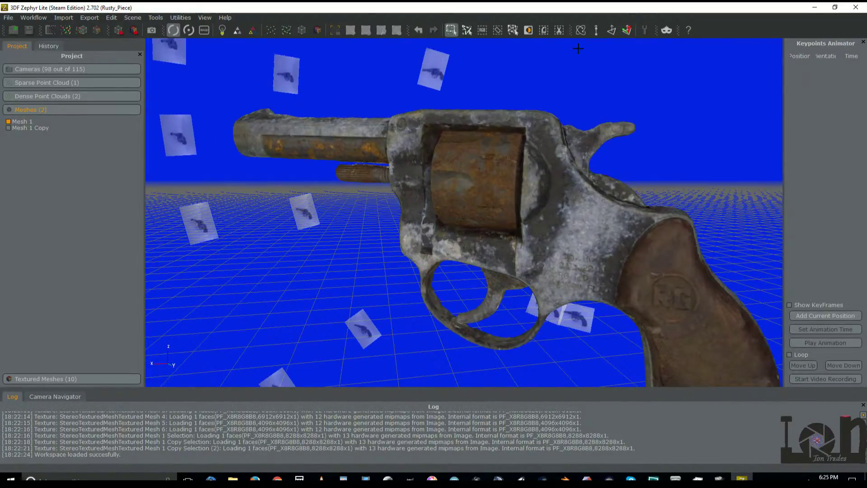
click(597, 32)
drag(757, 217, 507, 70)
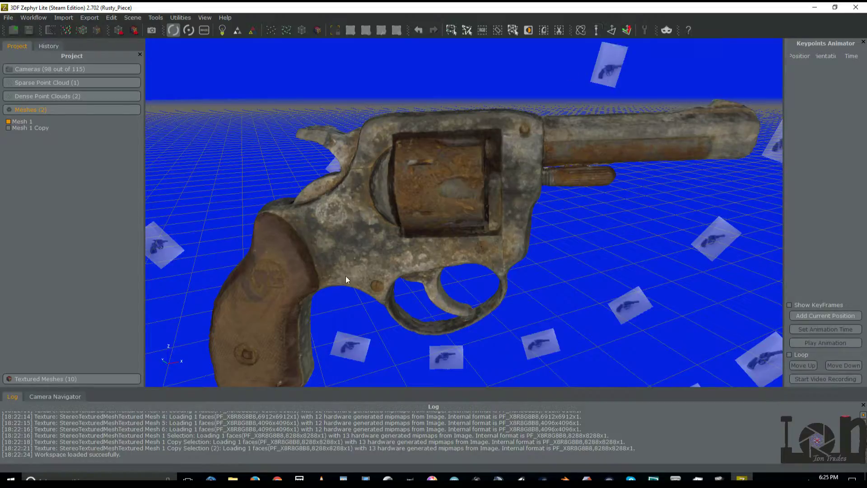
scroll(603, 233, down, 3)
drag(505, 259, 567, 160)
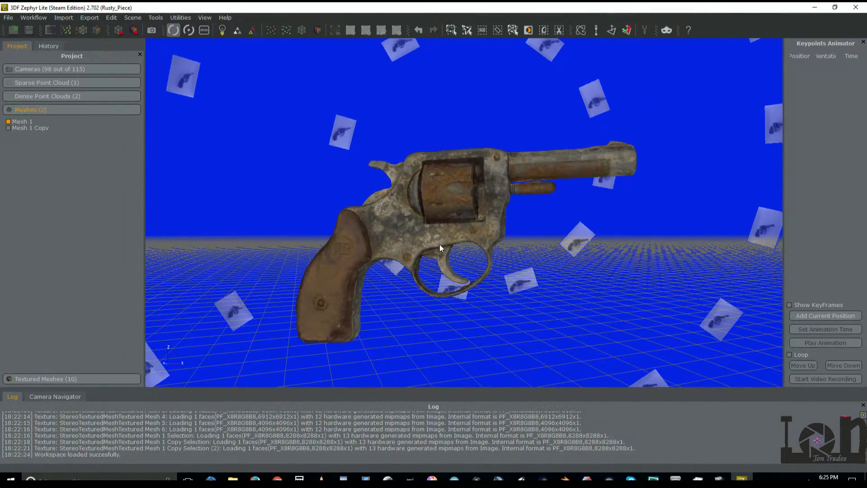
drag(597, 134, 533, 90)
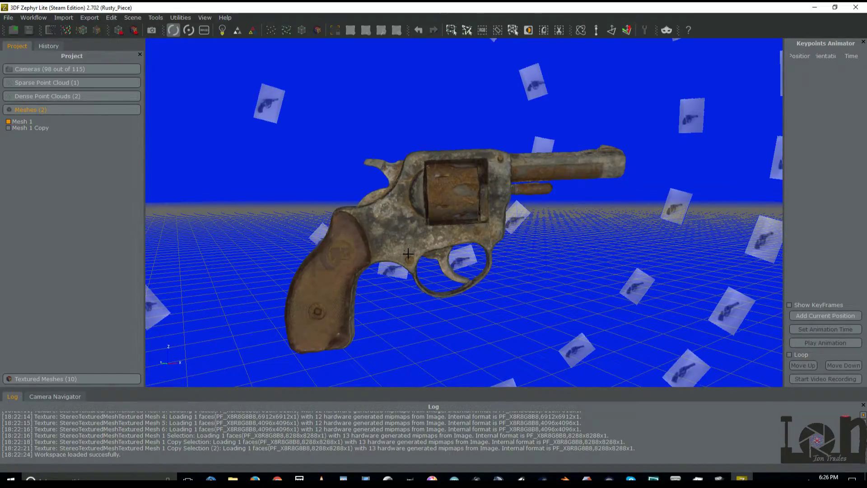
drag(406, 230, 410, 247)
drag(410, 252, 411, 156)
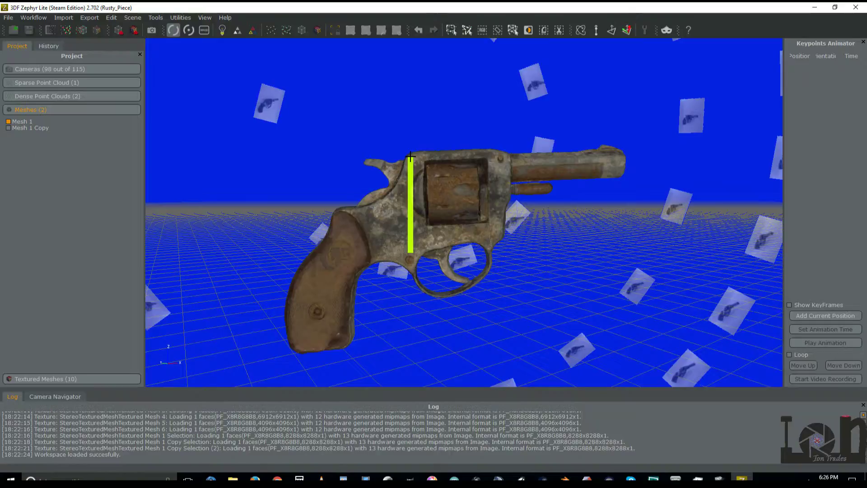
drag(410, 156, 411, 156)
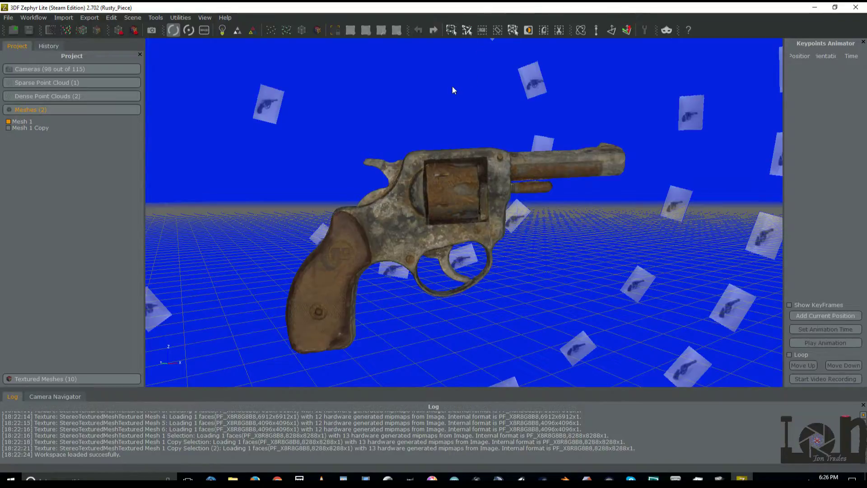
key(ctrl+z)
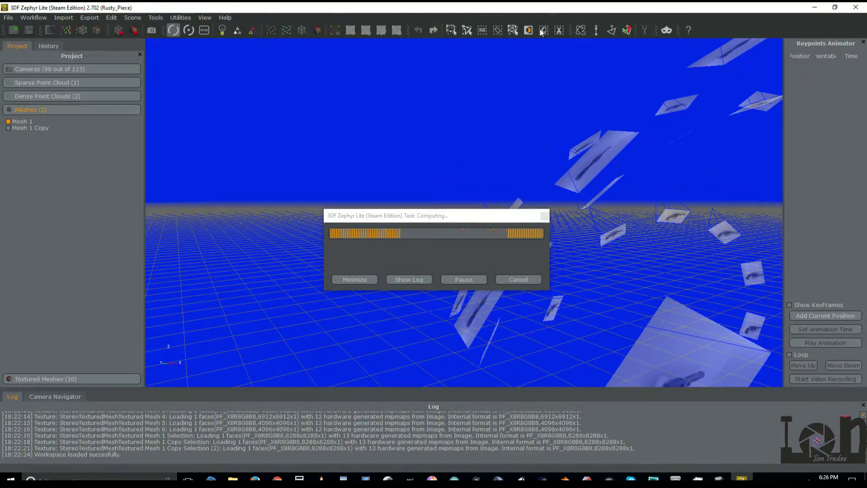
Step: Display the bounding box around Mesh 1 and view it from above together with the surrounding cameras
click(335, 30)
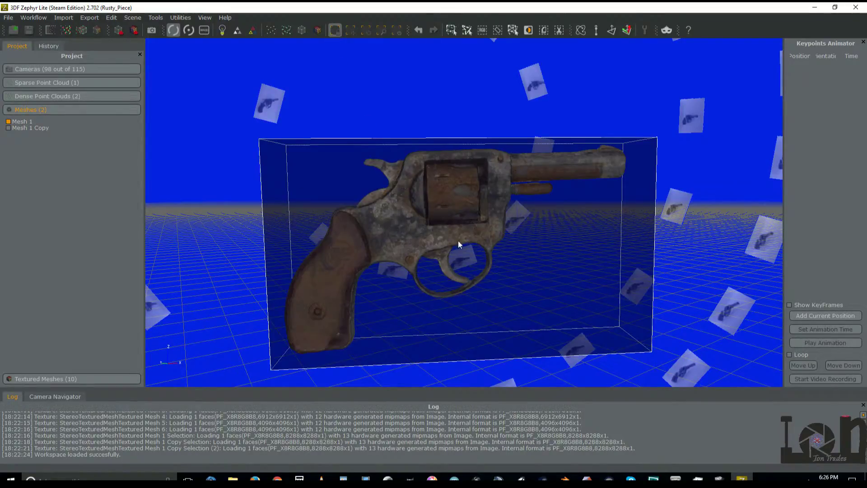
mouse_move(712, 131)
middle_down()
mouse_move(693, 159)
mouse_move(722, 138)
middle_up()
scroll(587, 185, down, 3)
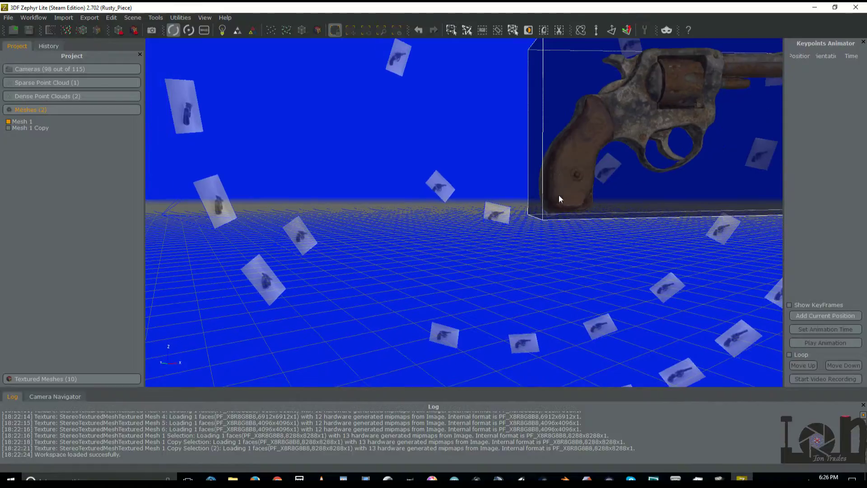
drag(445, 167, 393, 184)
right_click(418, 237)
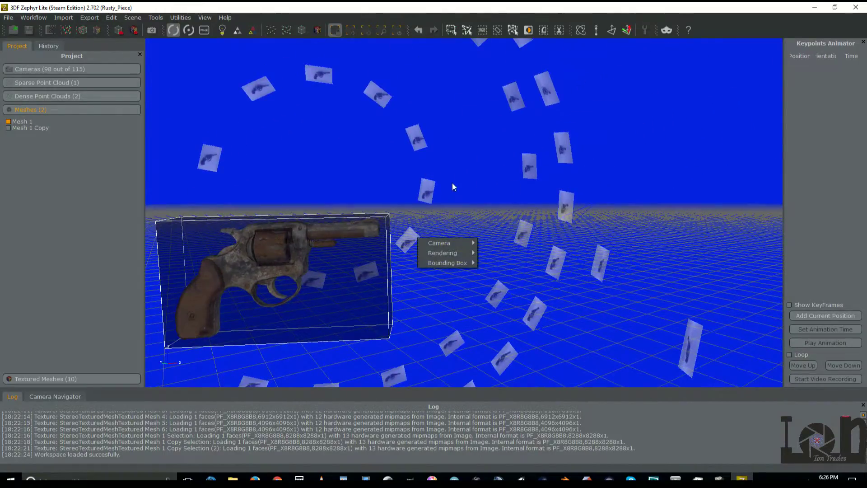
scroll(445, 180, down, 3)
drag(437, 169, 370, 136)
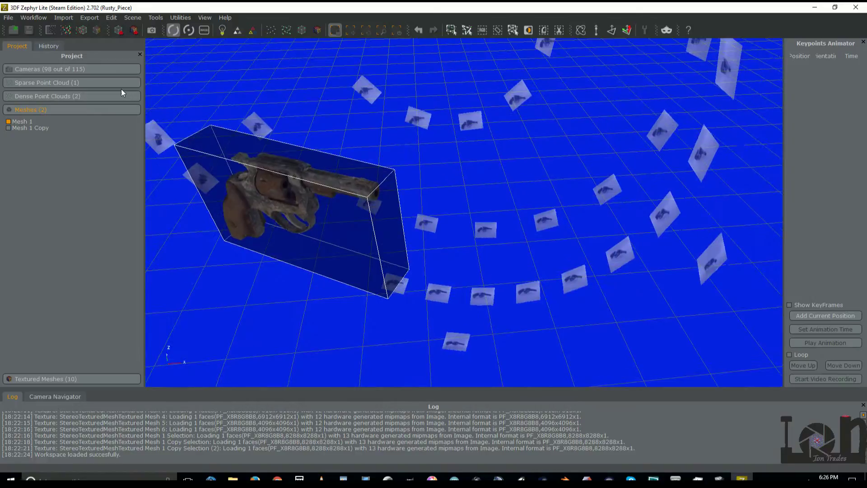
Step: Show Dense Point Cloud 1 inside the bounding box in place of the mesh
click(54, 95)
click(8, 108)
drag(383, 170, 270, 38)
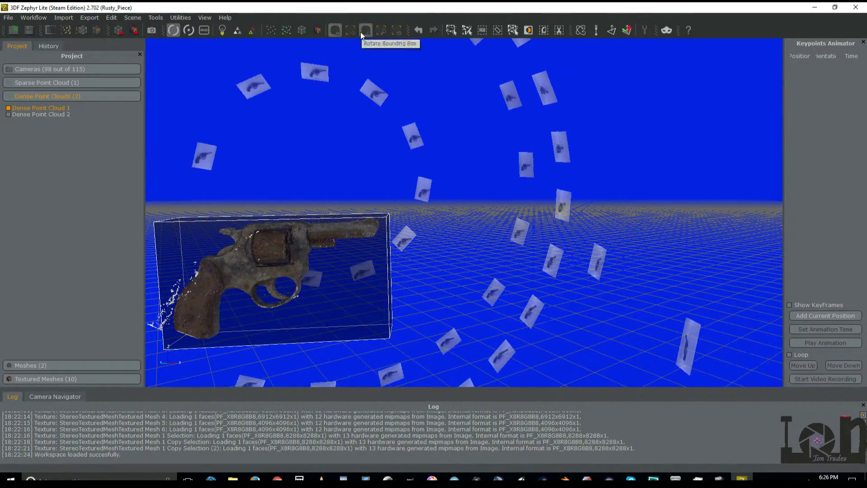
Step: Try cropping the barrel by moving the bounding box's muzzle-end face inward, and move that face back out past the muzzle
click(381, 30)
drag(454, 253, 370, 244)
drag(441, 234, 520, 209)
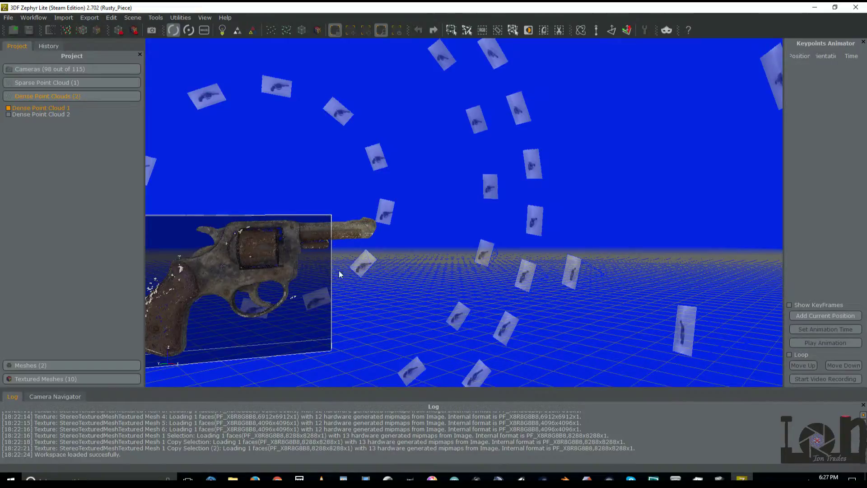
drag(450, 256, 435, 202)
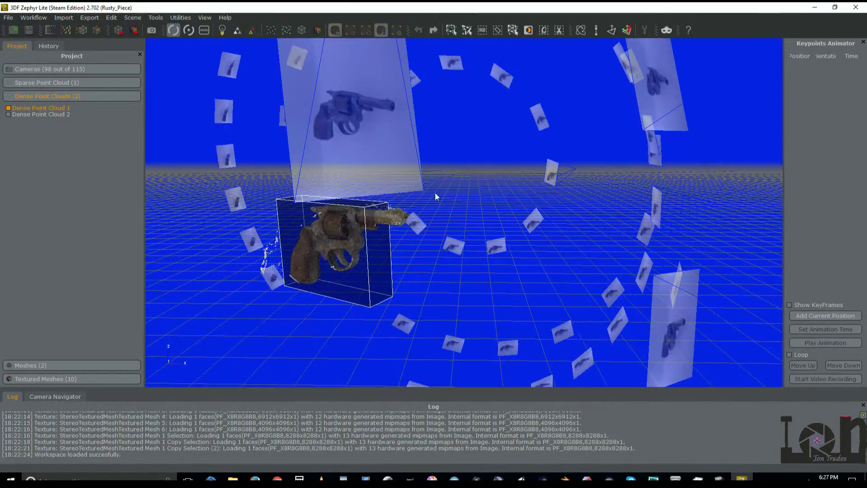
drag(375, 195, 332, 235)
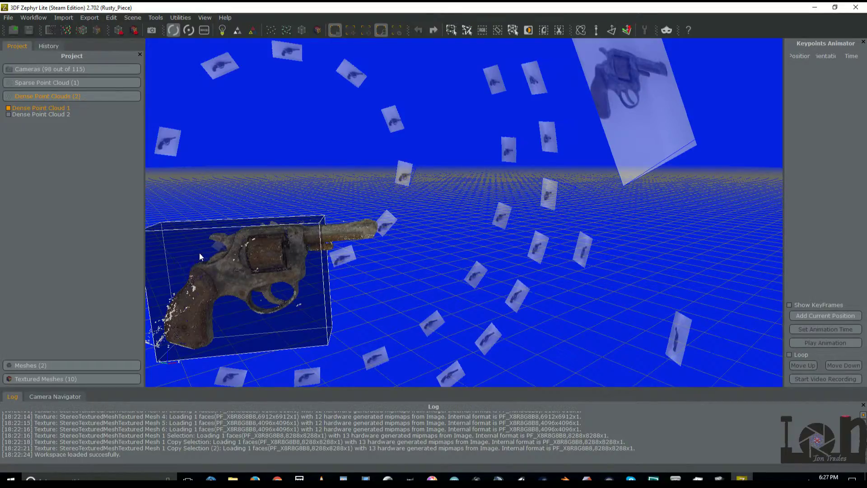
drag(319, 249, 373, 248)
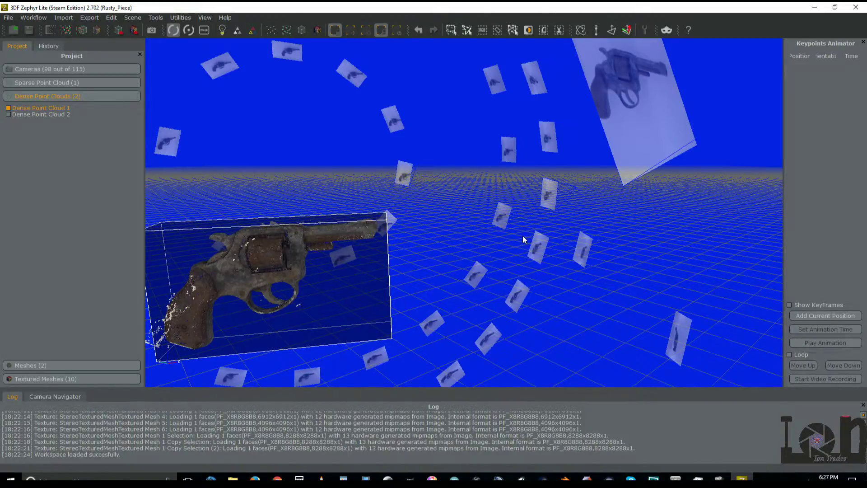
drag(525, 192, 469, 171)
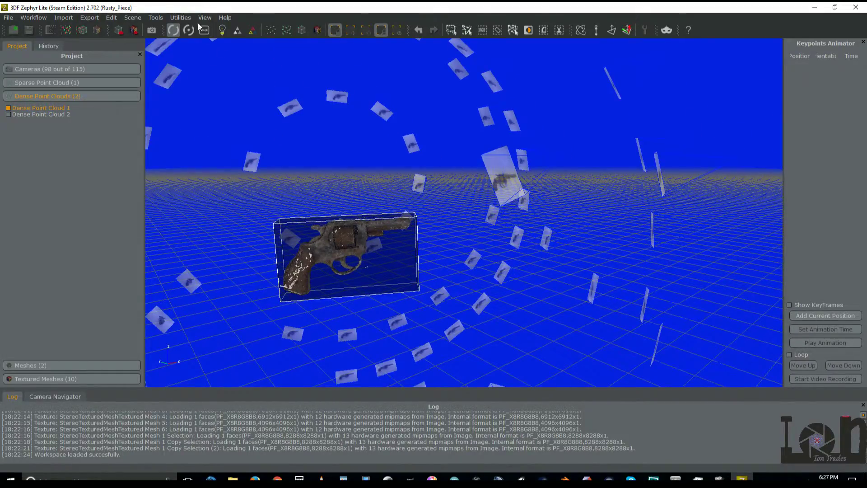
Step: Show Mesh 1 inside the bounding box and inspect the end of the box around the muzzle
click(27, 365)
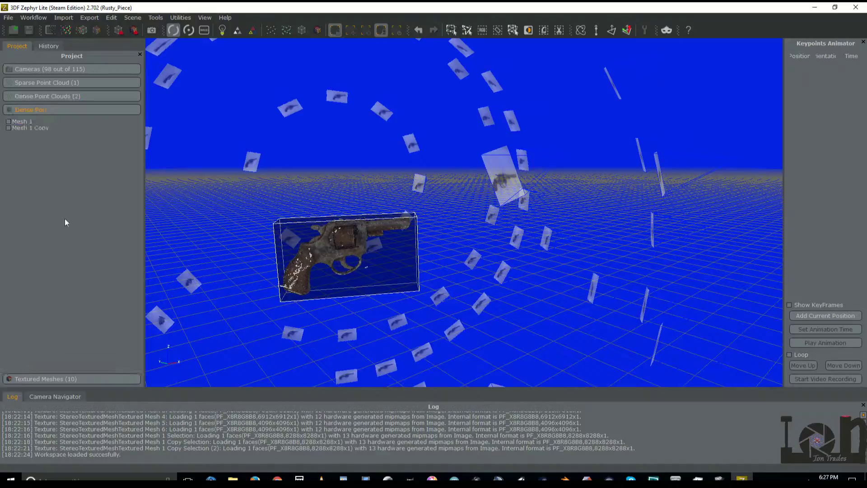
click(9, 122)
scroll(386, 263, up, 10)
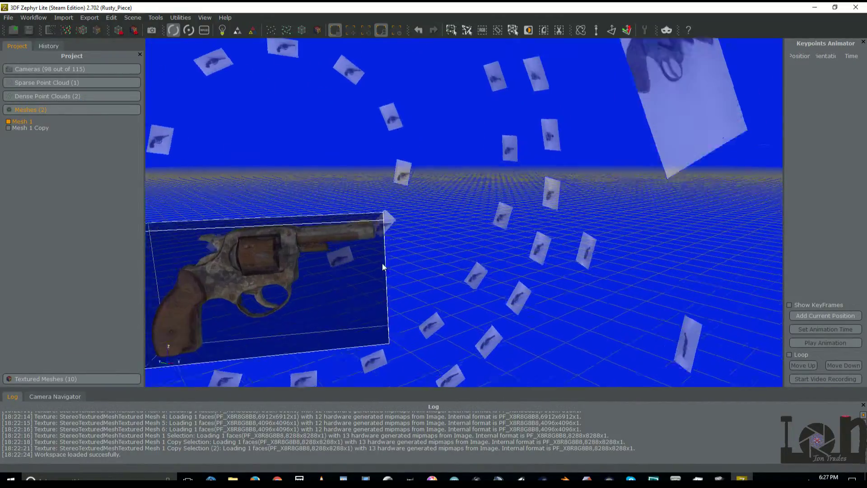
drag(386, 262, 422, 235)
drag(364, 239, 336, 235)
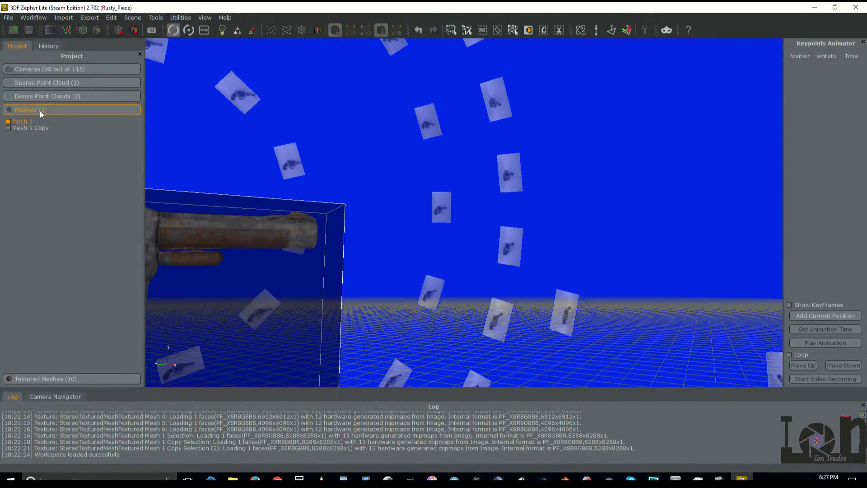
Step: Review the Textured Mesh generation settings with texture size 4096 and a maximum of 1 camera per triangle, and cancel the wizard
click(45, 18)
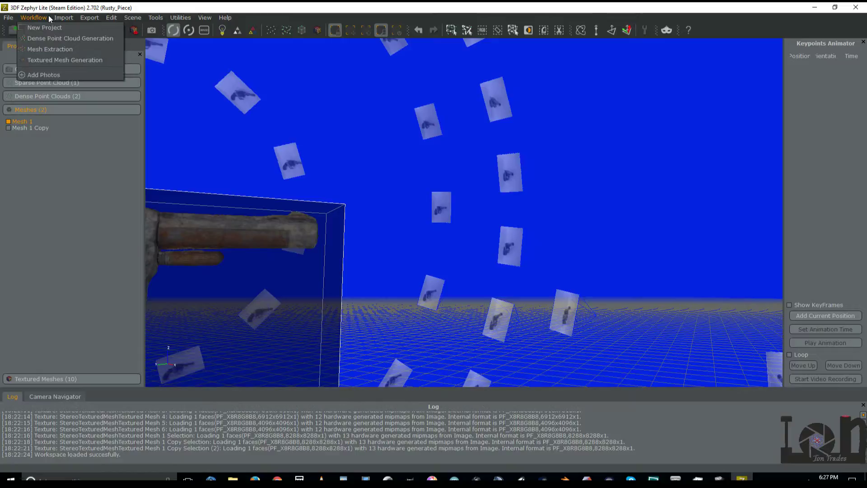
click(61, 60)
click(525, 350)
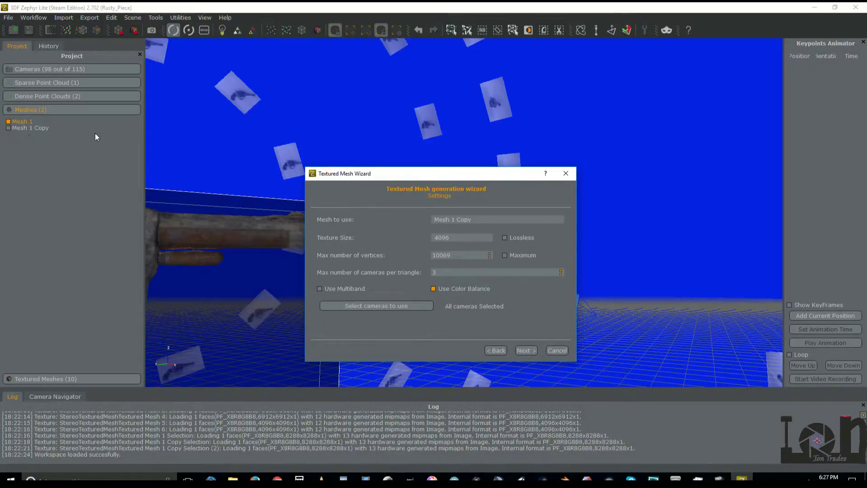
click(480, 237)
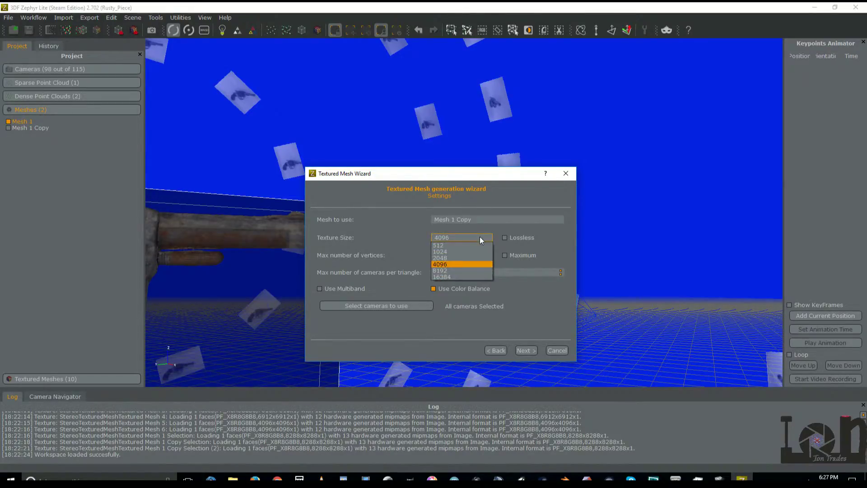
click(443, 264)
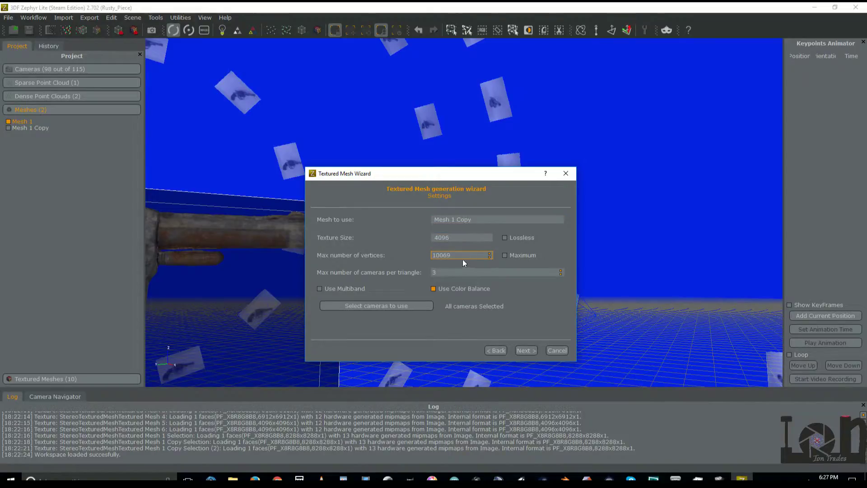
click(461, 271)
click(561, 274)
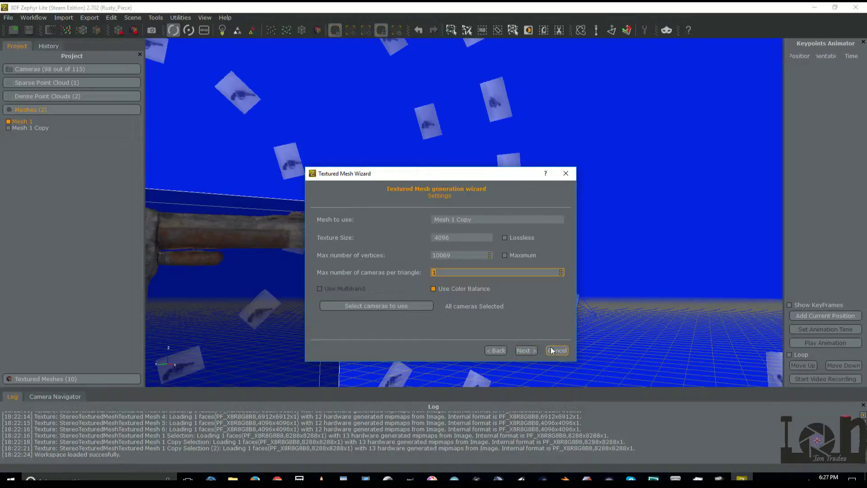
click(557, 352)
Step: Show Textured Mesh 1 and hide the bounding box around it
click(75, 379)
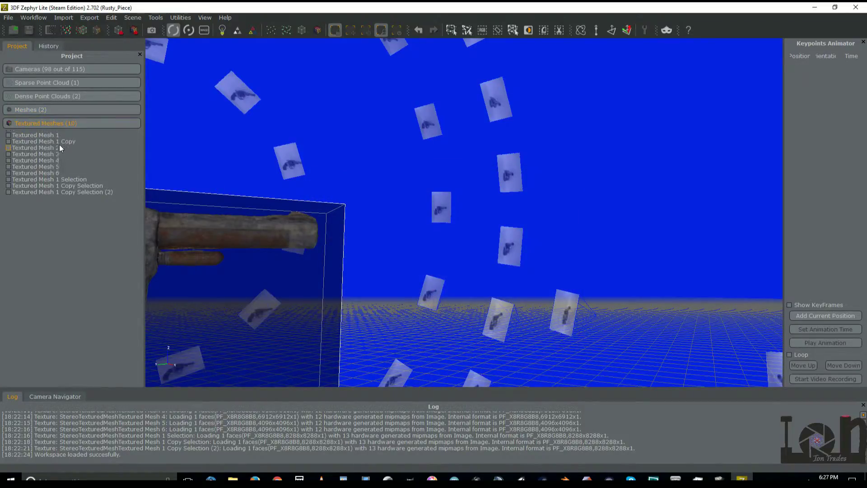
click(7, 137)
scroll(397, 227, down, 2)
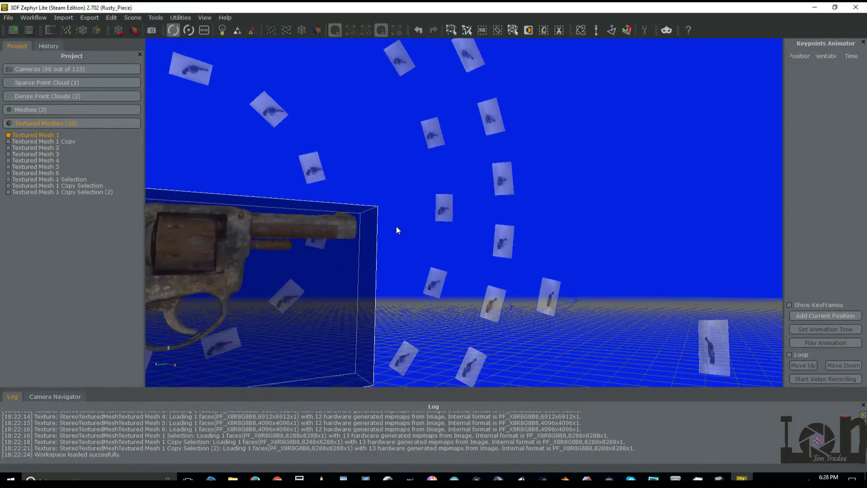
click(336, 33)
Step: Examine the texture detail of Textured Mesh 1 on both sides of the revolver, including the grip, frame engraving, cylinder and trigger guard
drag(513, 158, 424, 194)
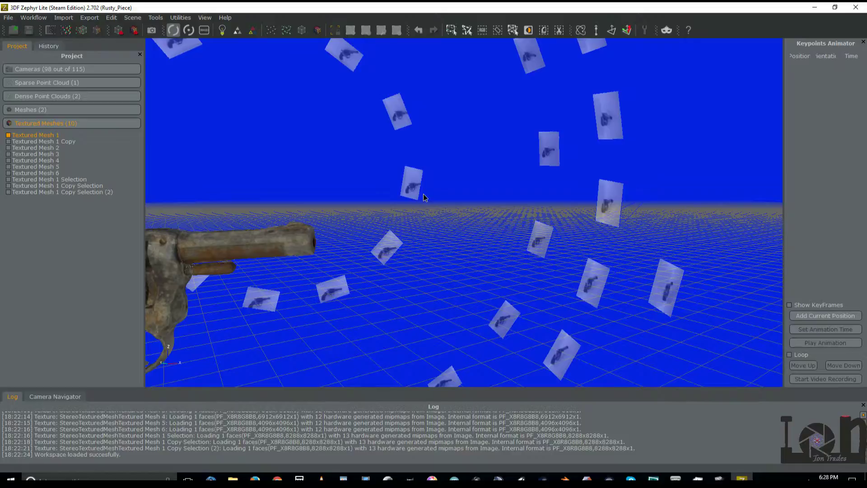
drag(286, 216, 325, 199)
scroll(321, 195, up, 6)
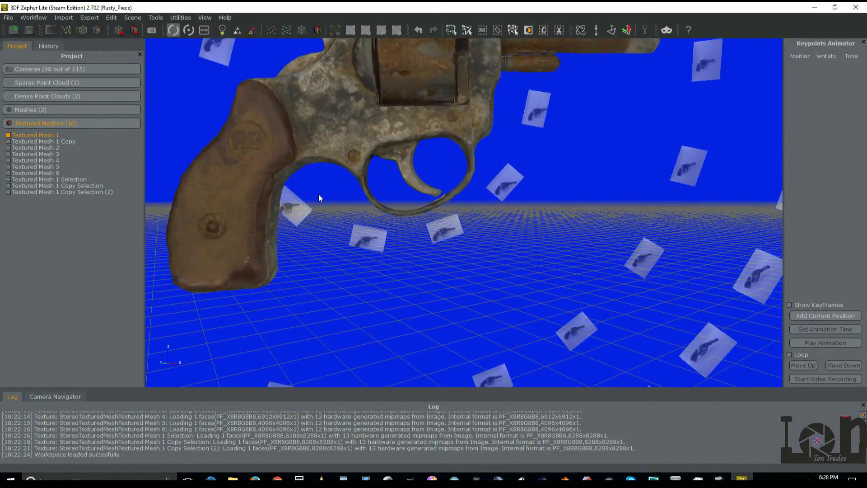
scroll(318, 160, down, 6)
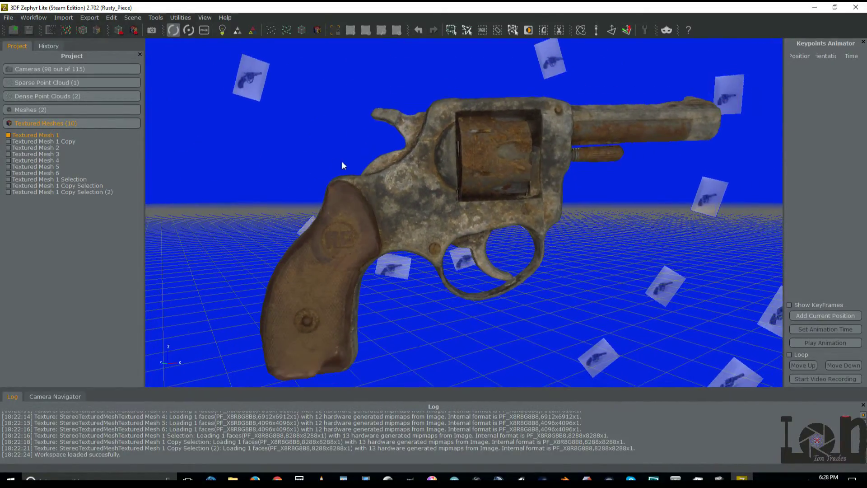
drag(443, 204, 354, 161)
scroll(361, 158, up, 10)
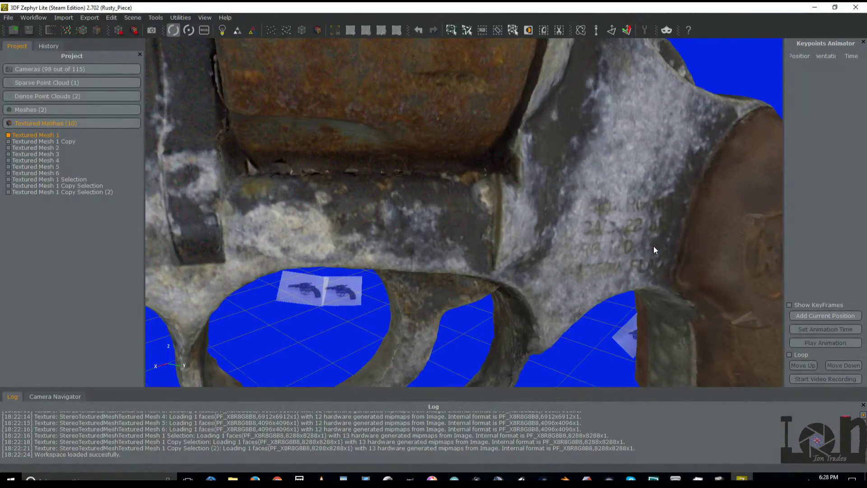
drag(654, 246, 361, 234)
scroll(611, 252, down, 8)
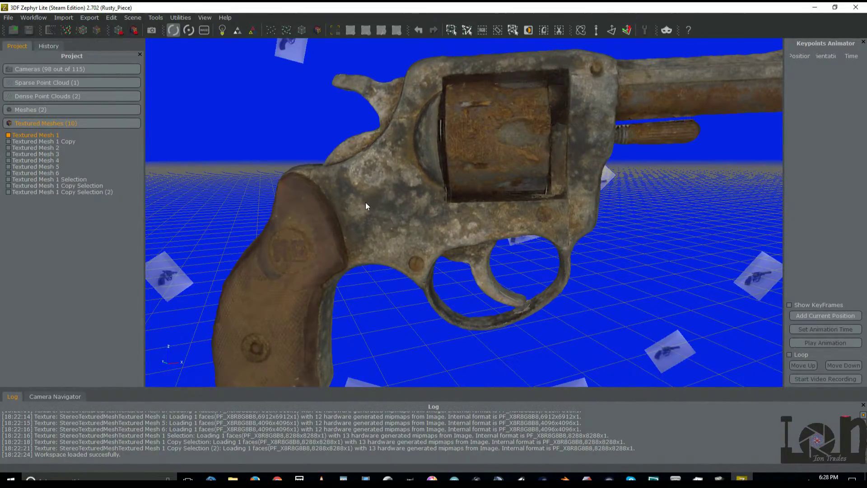
drag(413, 256, 532, 185)
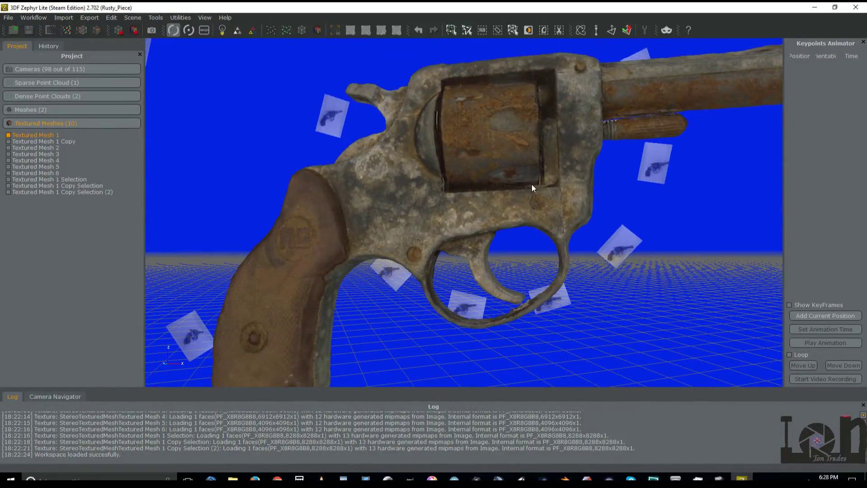
scroll(524, 309, up, 6)
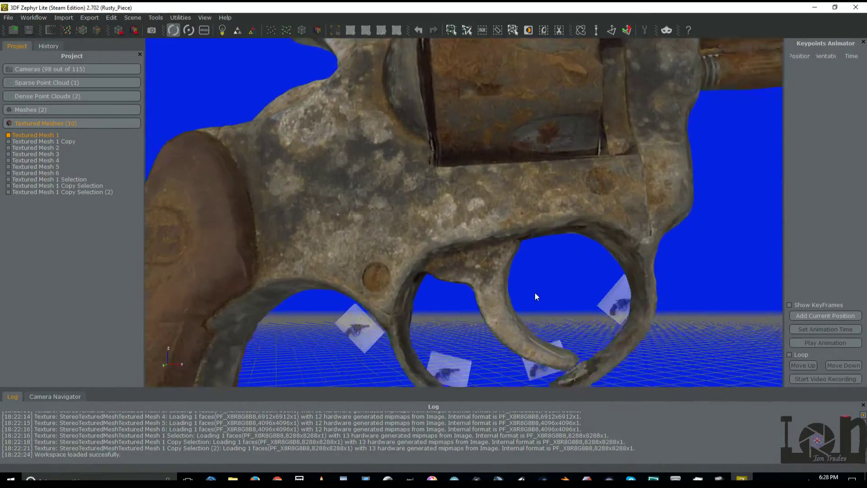
drag(575, 328, 615, 246)
Step: Show Mesh 1 Copy and Mesh 1 in turn to compare their surface detail
click(37, 109)
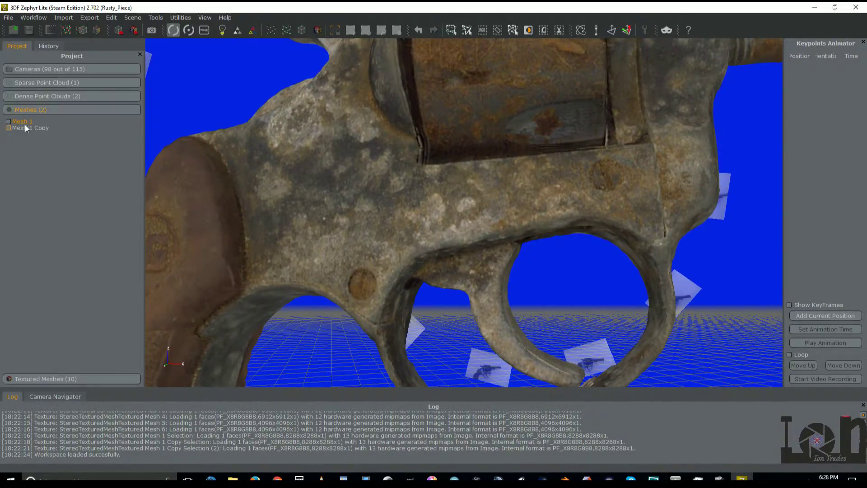
click(8, 129)
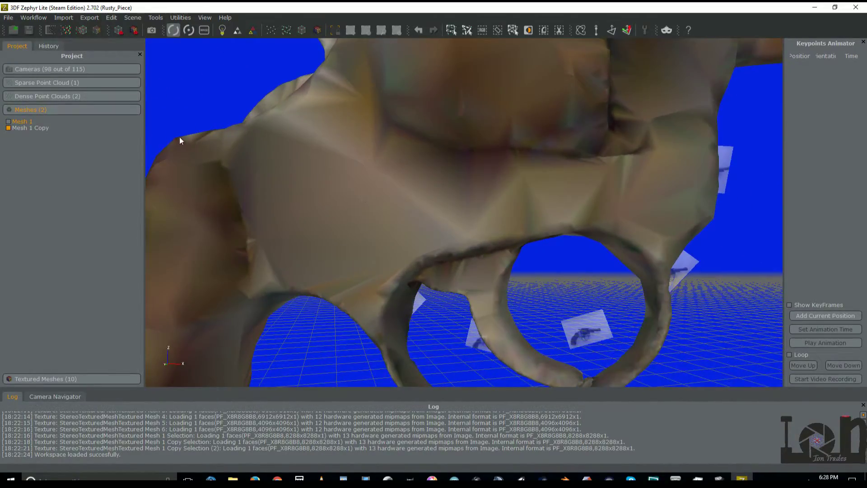
click(15, 121)
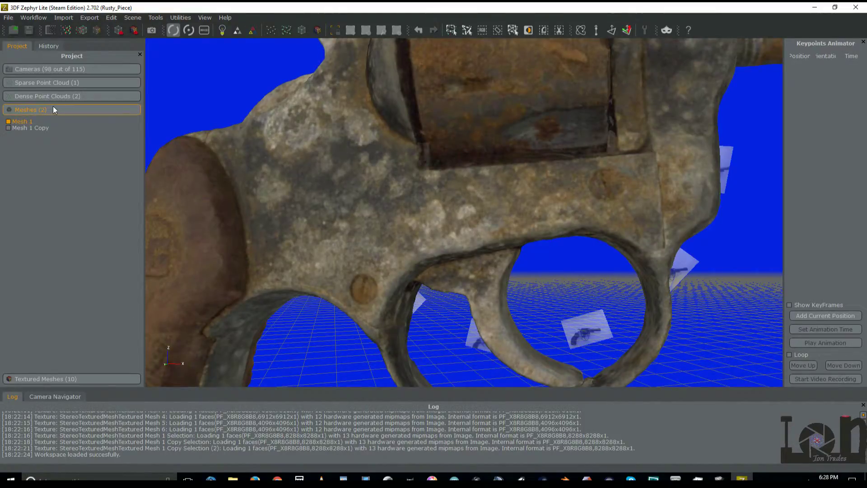
Step: Show Textured Mesh 1 Copy and inspect its texture on the frame, trigger and trigger guard
click(61, 378)
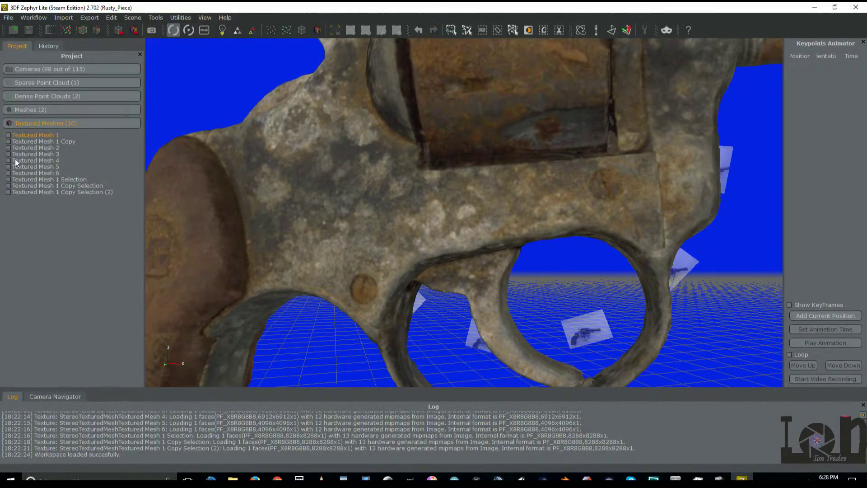
click(8, 142)
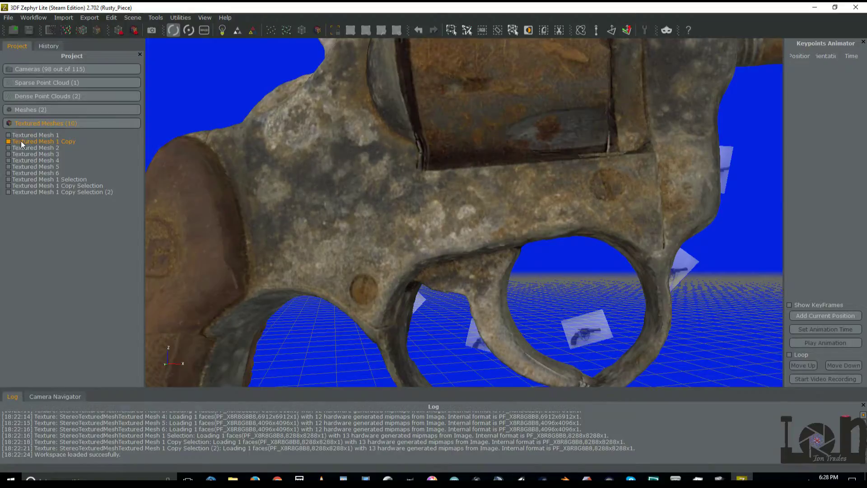
mouse_move(700, 271)
mouse_down()
mouse_move(710, 292)
mouse_move(706, 284)
mouse_up()
scroll(706, 283, up, 2)
scroll(705, 289, down, 3)
scroll(702, 293, up, 5)
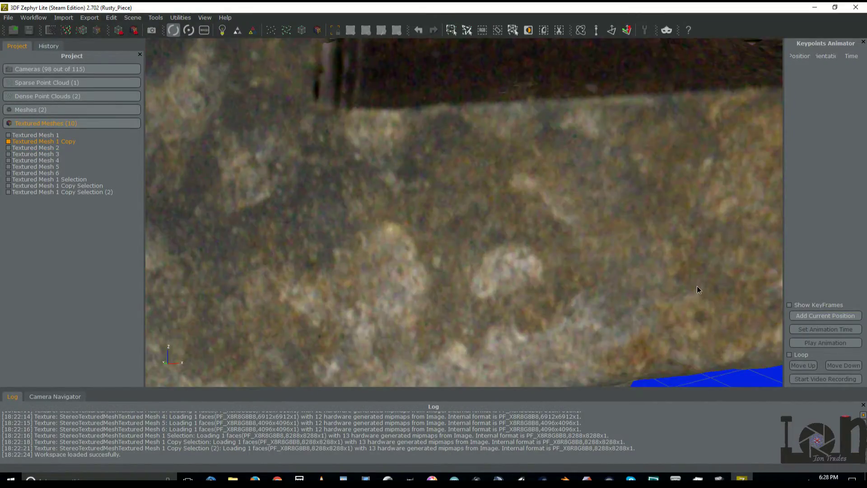
scroll(698, 288, down, 2)
middle_drag(700, 289, 630, 271)
scroll(545, 251, up, 4)
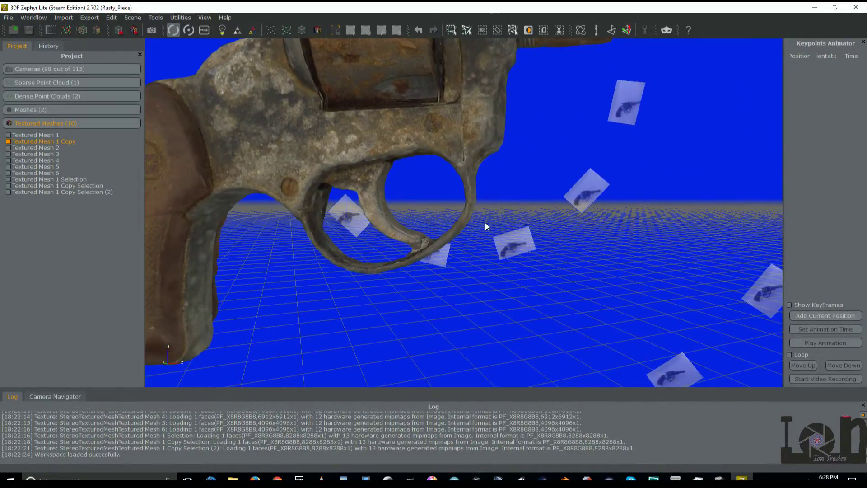
drag(463, 204, 497, 208)
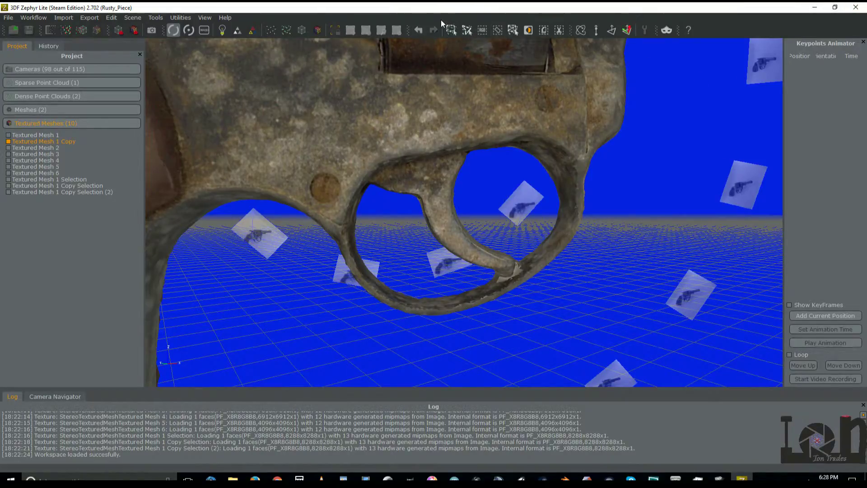
Step: Polygon-select and delete the stray material joining the trigger tip to the guard, and undo the deletion
click(466, 34)
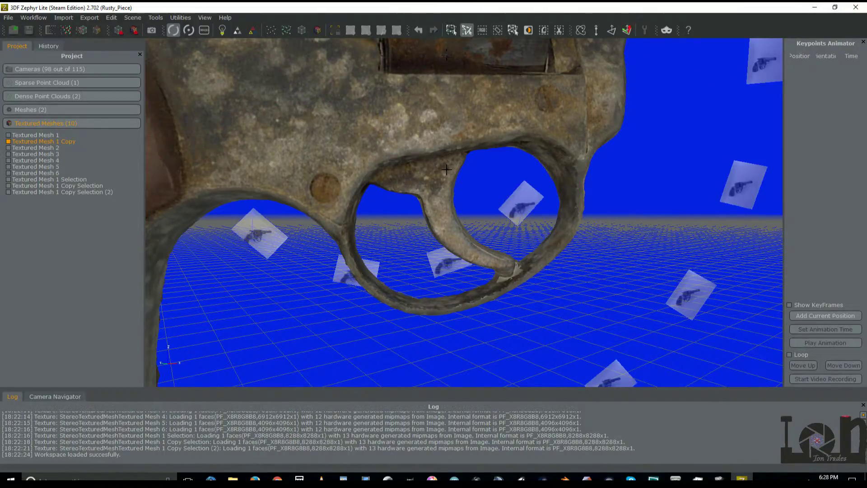
click(473, 271)
click(506, 270)
click(518, 243)
click(527, 253)
click(514, 271)
click(475, 272)
click(512, 30)
scroll(524, 262, up, 5)
drag(515, 251, 503, 303)
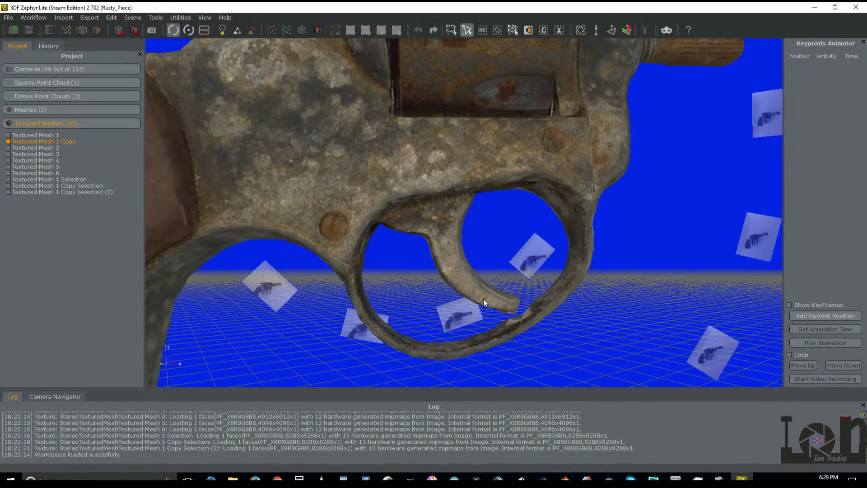
key(ctrl+z)
Step: Polygon-select and delete the stray surface between the barrel and the ejector rod, and restore the deleted part
double_click(683, 62)
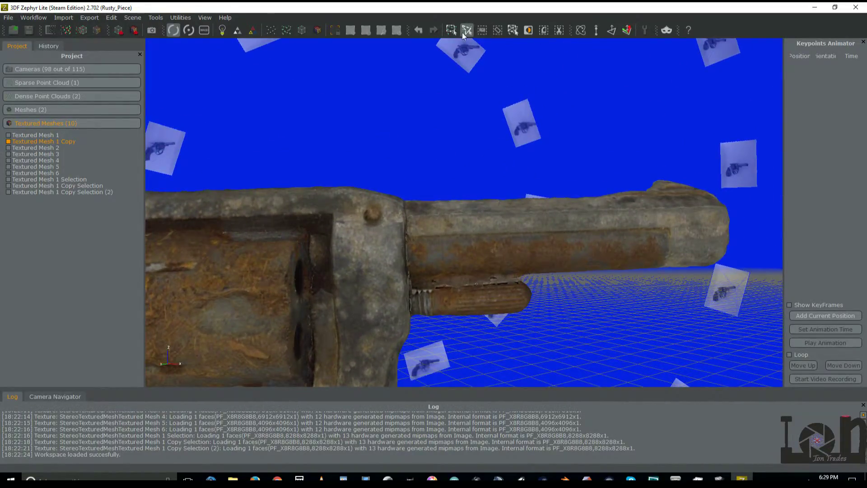
click(468, 30)
click(413, 279)
click(565, 274)
click(593, 284)
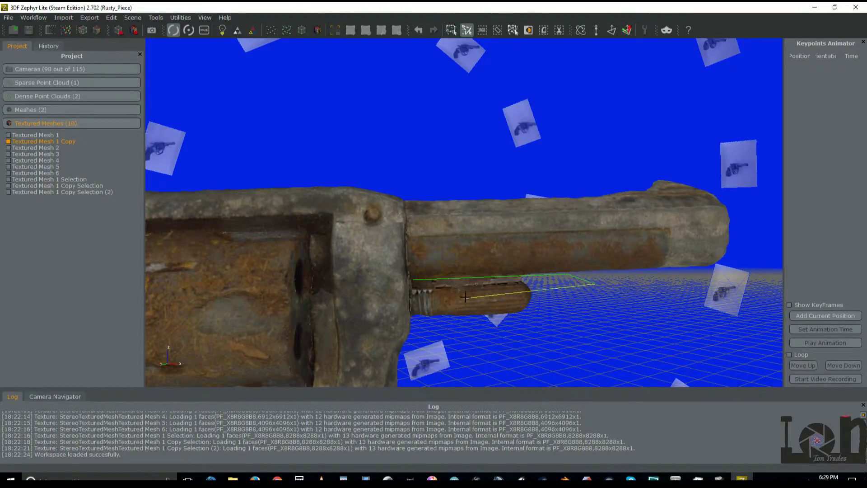
click(414, 283)
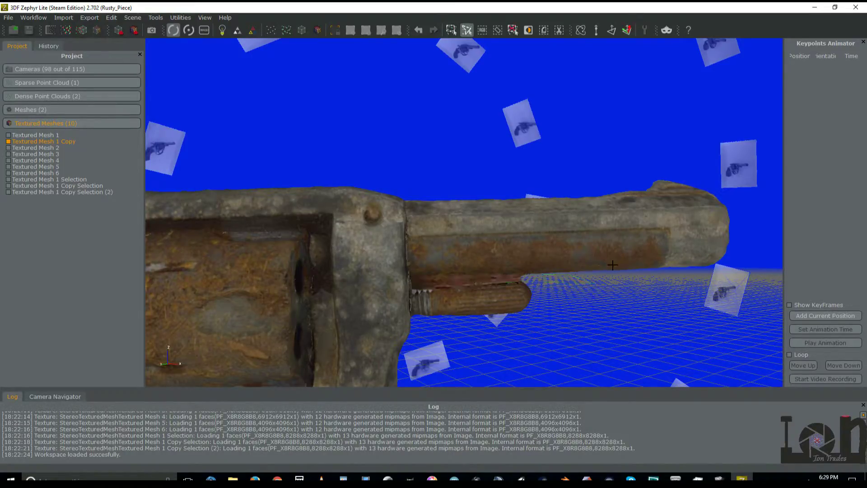
click(513, 30)
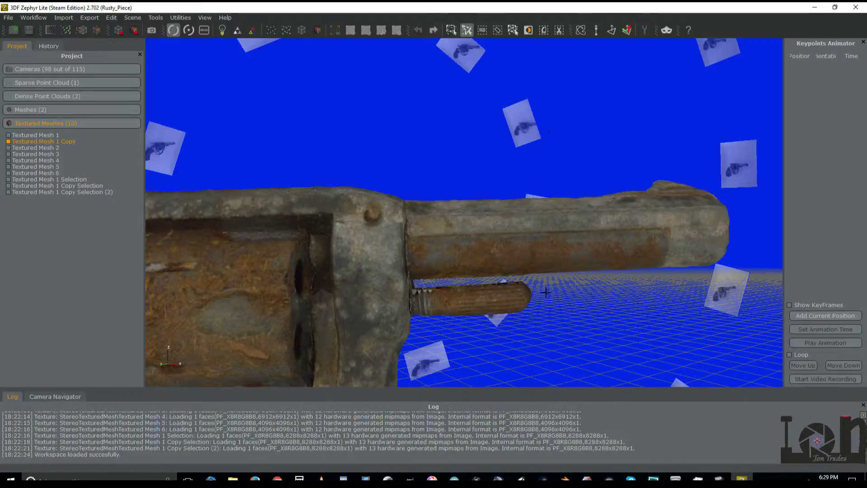
key(ctrl+y)
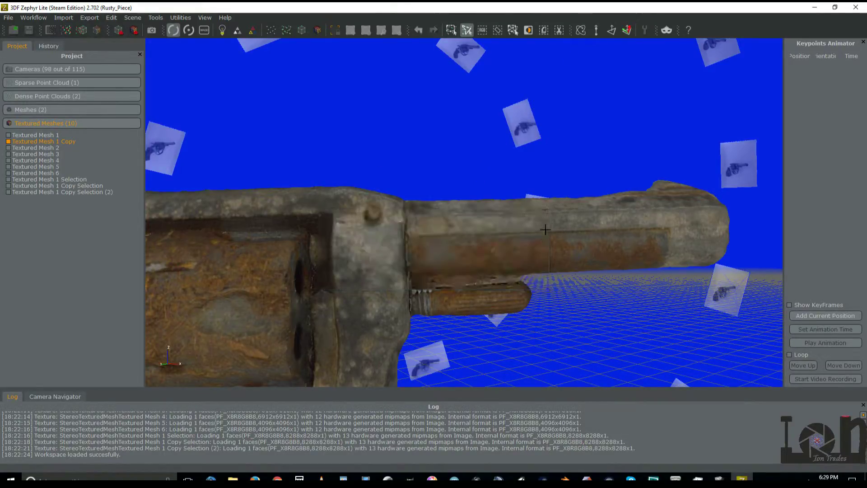
Step: Switch the scene camera to Orthographic Projection with the whole revolver in view
scroll(515, 128, down, 5)
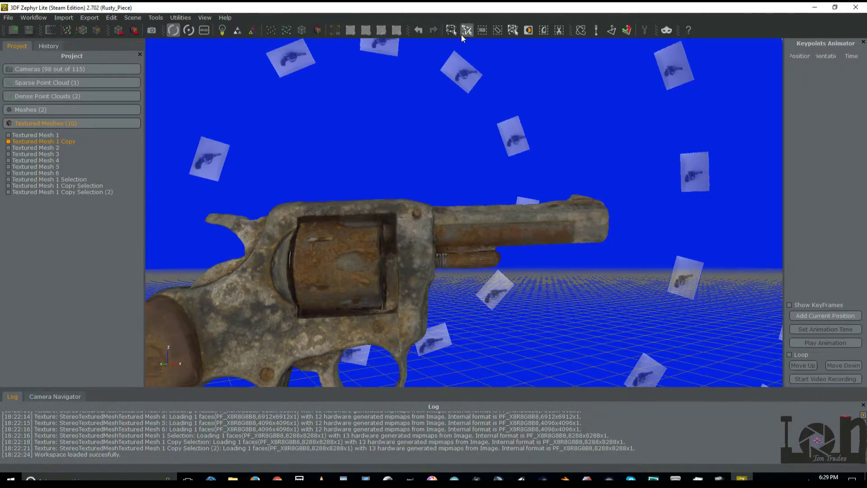
mouse_move(415, 110)
mouse_down()
mouse_move(427, 109)
mouse_move(422, 124)
mouse_move(414, 115)
mouse_up()
scroll(414, 115, down, 4)
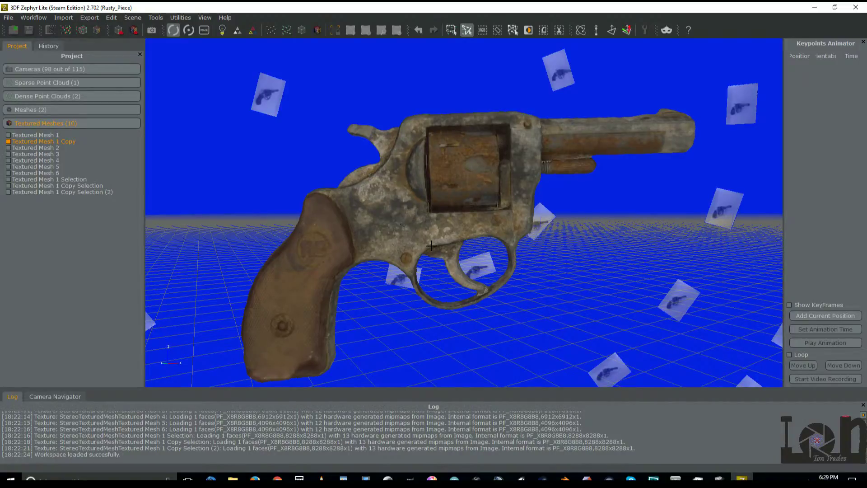
click(144, 18)
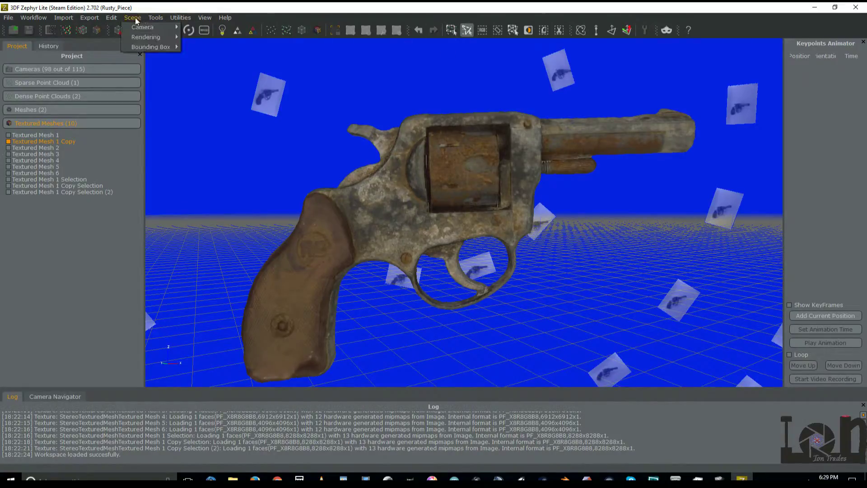
mouse_move(137, 31)
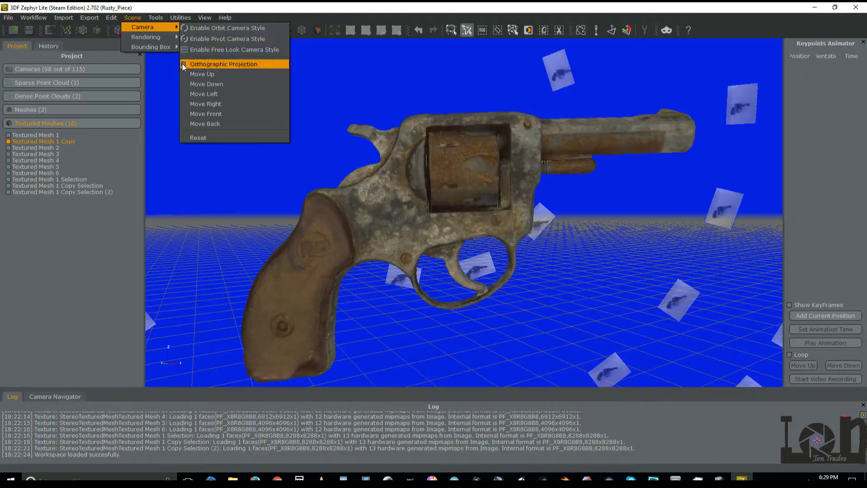
click(182, 64)
Step: Outline the trigger with a polygon selection on Textured Mesh 1 Copy and extract it as a separate textured mesh
scroll(430, 204, up, 6)
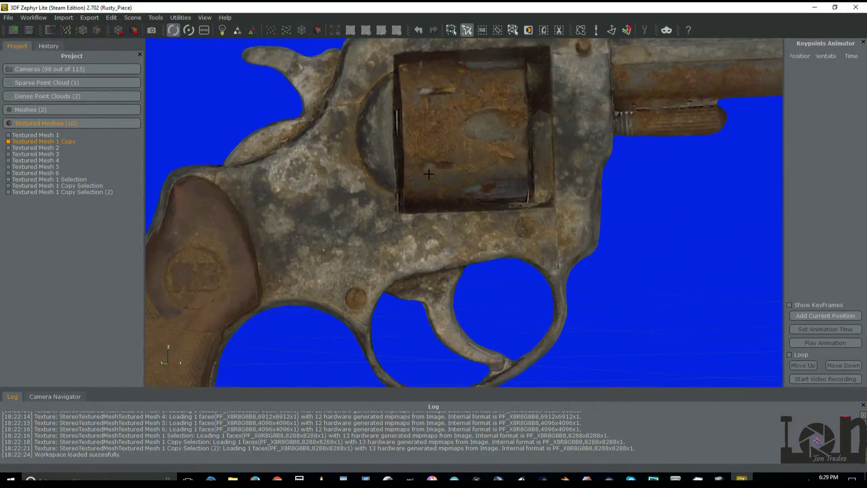
scroll(469, 262, down, 1)
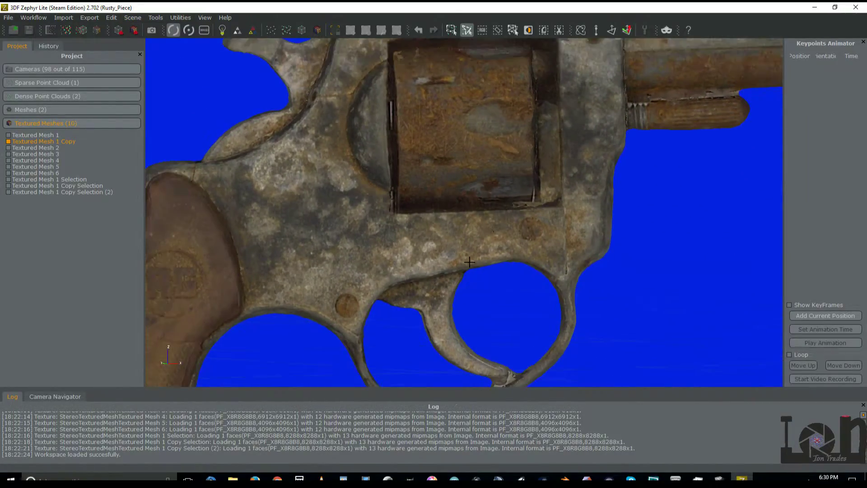
click(377, 306)
click(386, 292)
click(465, 272)
click(497, 268)
click(551, 285)
click(538, 346)
click(514, 373)
click(503, 384)
click(466, 382)
click(408, 340)
click(377, 305)
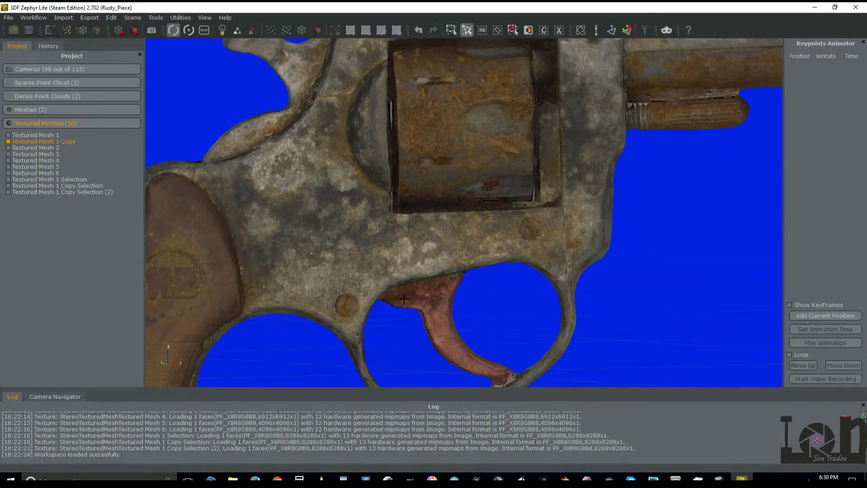
click(544, 32)
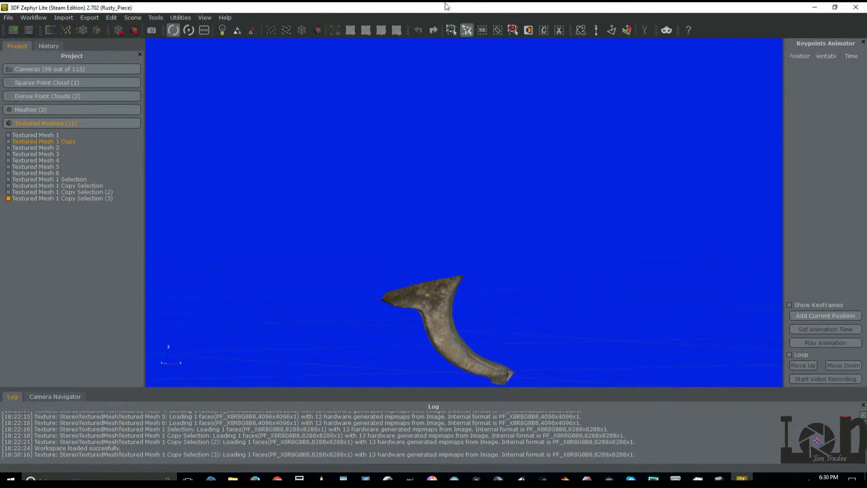
drag(516, 255, 487, 263)
drag(586, 255, 528, 256)
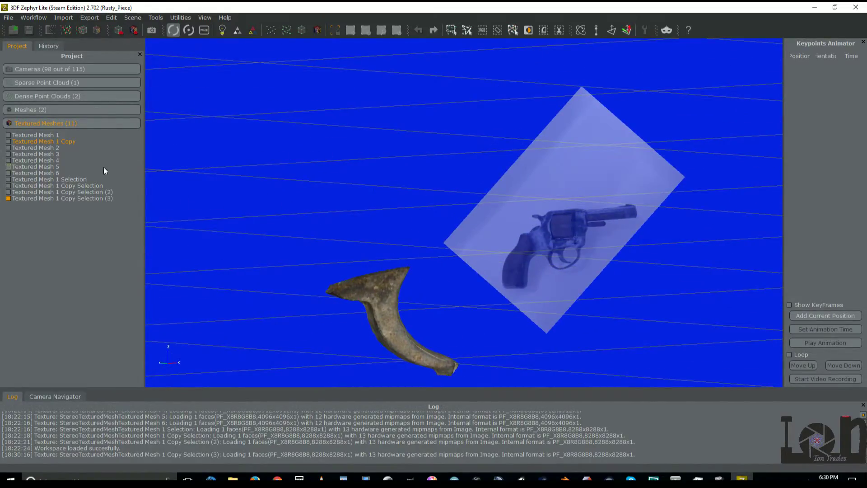
Step: Show Textured Mesh 1 Copy, switch to the extracted cylinder in Textured Mesh 1 Selection, and examine its open end
double_click(15, 143)
click(15, 147)
click(8, 141)
scroll(330, 187, up, 2)
scroll(330, 187, down, 2)
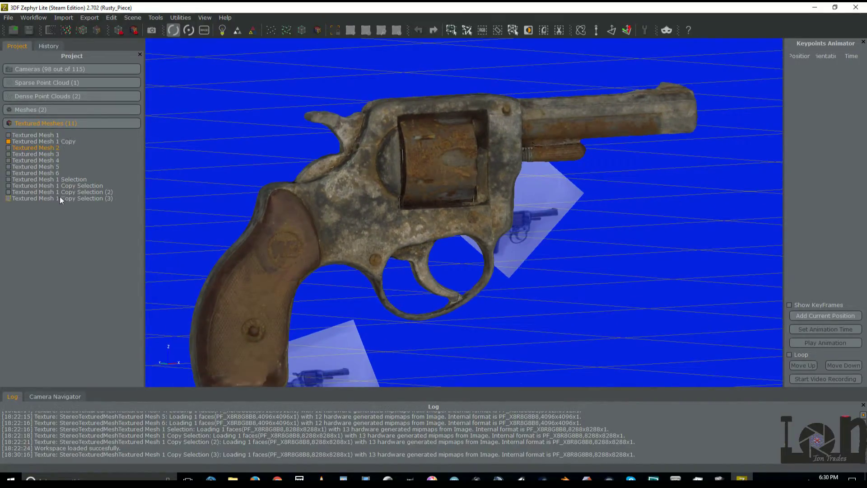
click(12, 180)
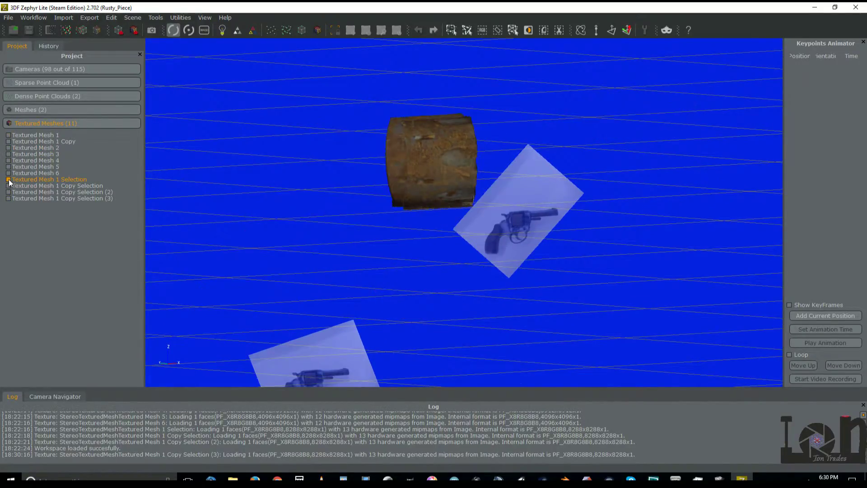
drag(488, 181, 672, 161)
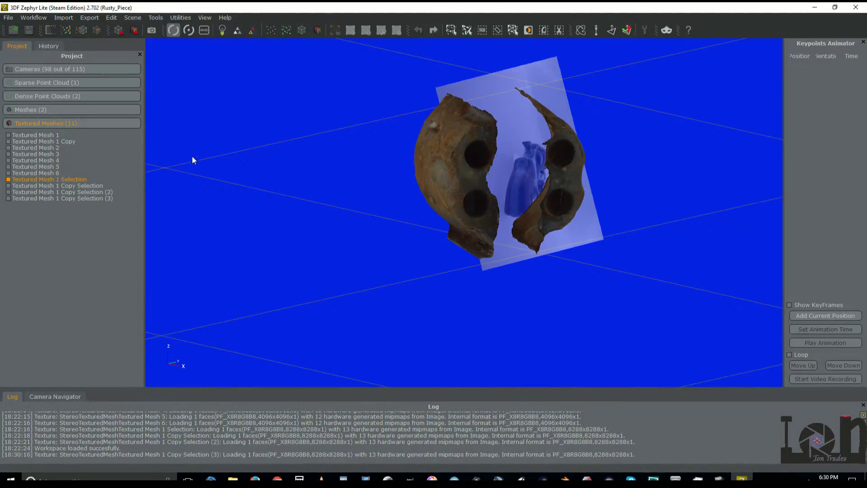
Step: Show Textured Mesh 1 Copy Selection and examine the extracted trigger from several sides
click(9, 187)
click(9, 187)
drag(402, 188, 417, 335)
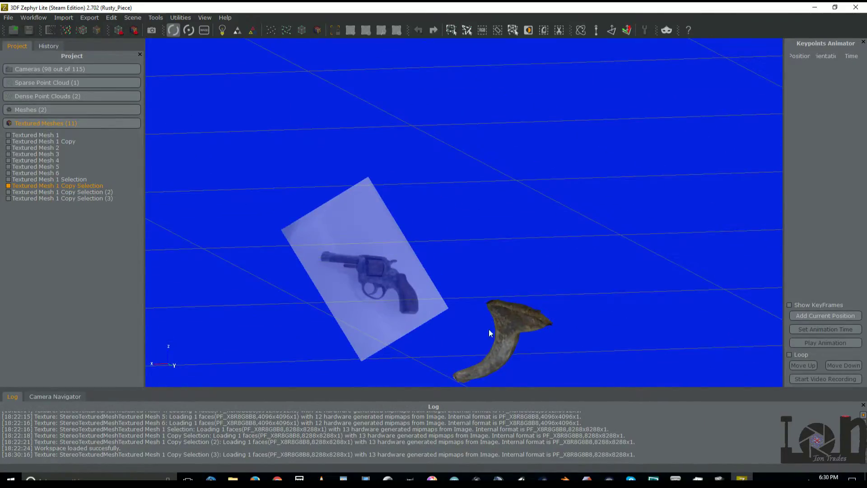
drag(523, 340, 255, 243)
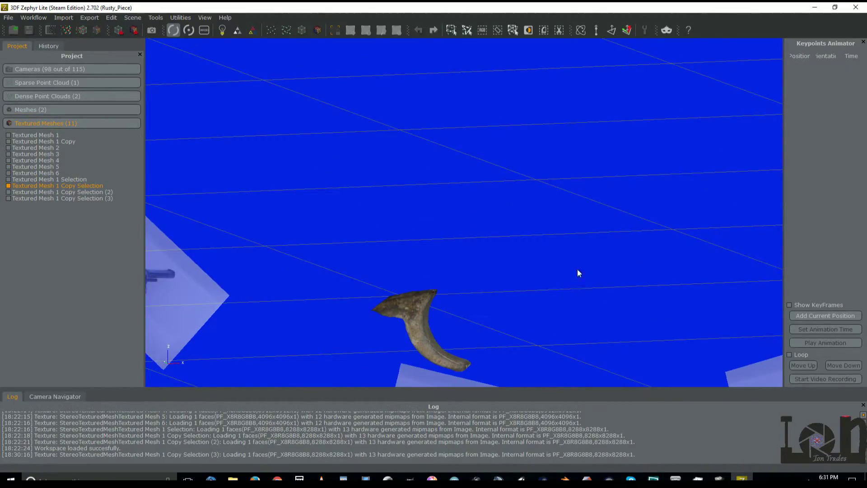
Step: Show Textured Mesh 1 Copy Selection (2) and compare the extracted hammer with the full Textured Mesh 1
click(8, 192)
drag(395, 138, 344, 215)
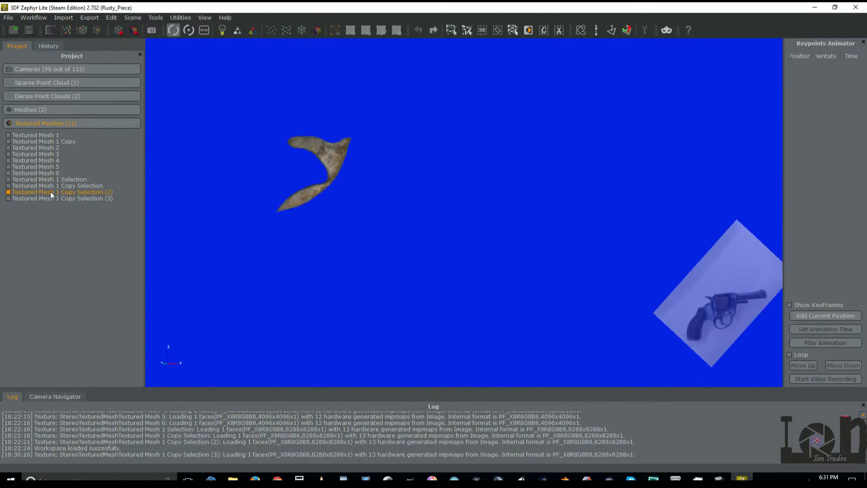
click(9, 136)
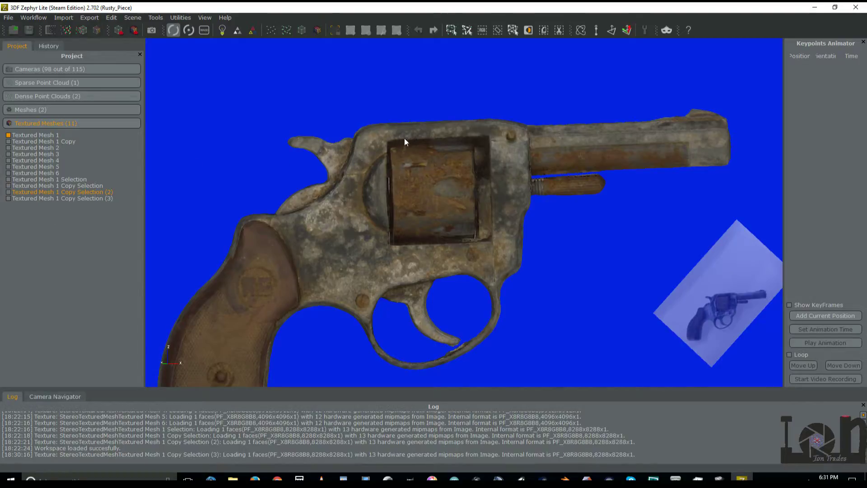
click(8, 192)
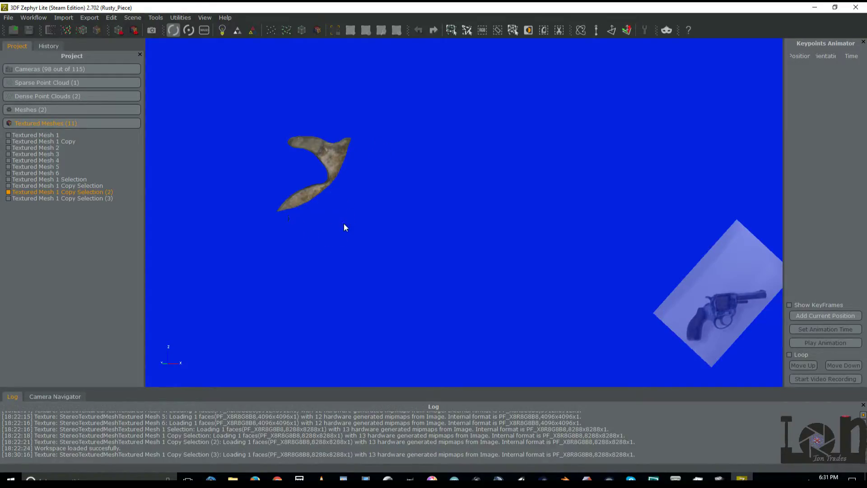
mouse_move(299, 220)
mouse_down()
mouse_move(302, 230)
mouse_move(333, 206)
mouse_move(313, 206)
mouse_move(355, 220)
mouse_move(313, 210)
mouse_up()
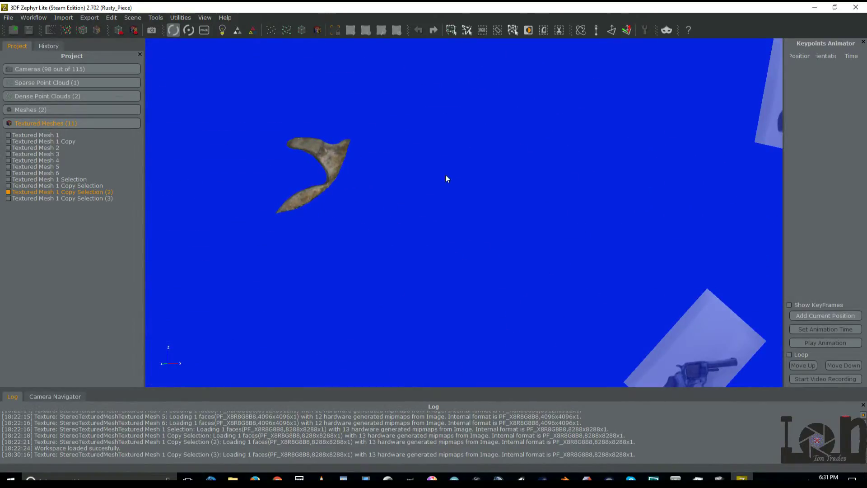
Step: Show Textured Mesh 1 Copy and make a rectangular selection around the cylinder and surrounding frame
click(8, 142)
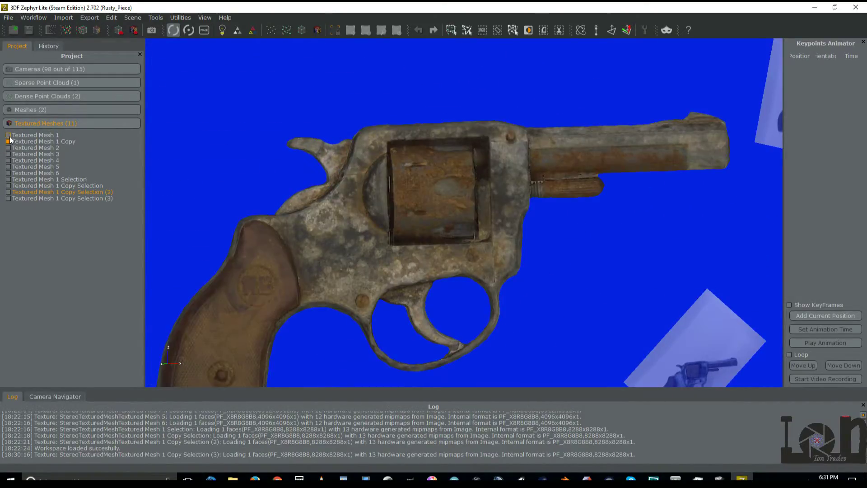
click(451, 30)
drag(318, 127, 556, 249)
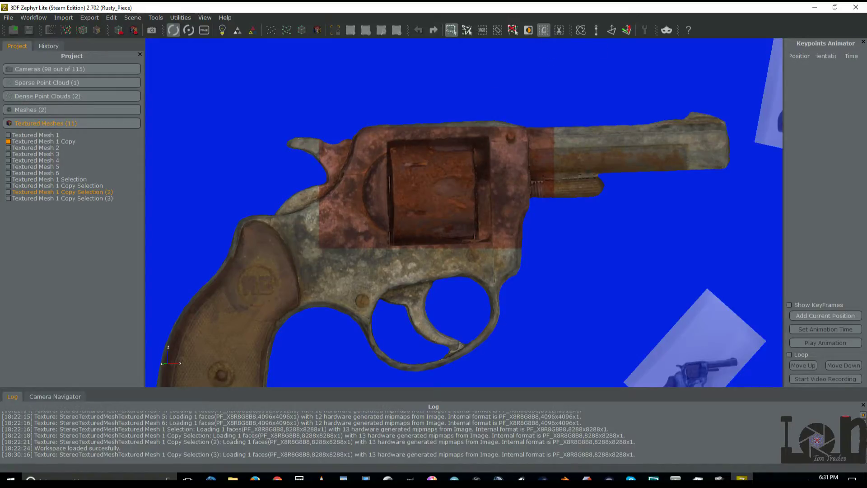
Step: Extract the selected cylinder and surrounding frame of Textured Mesh 1 Copy as a separate textured mesh
click(544, 30)
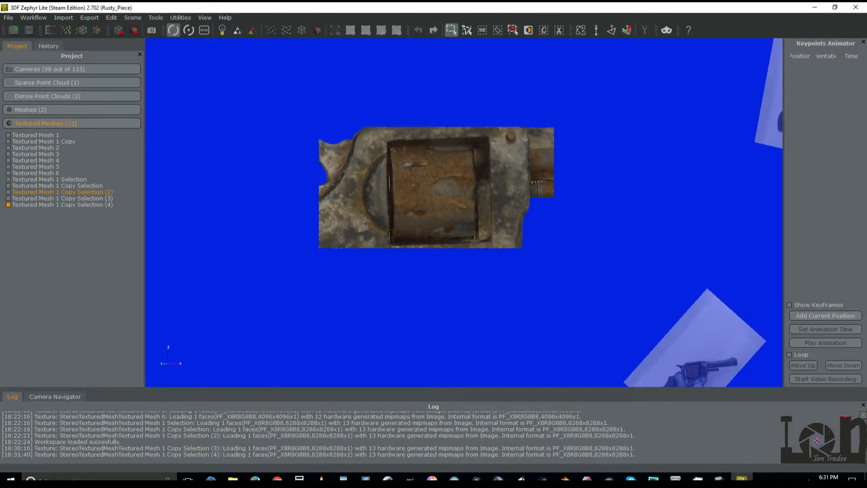
click(654, 479)
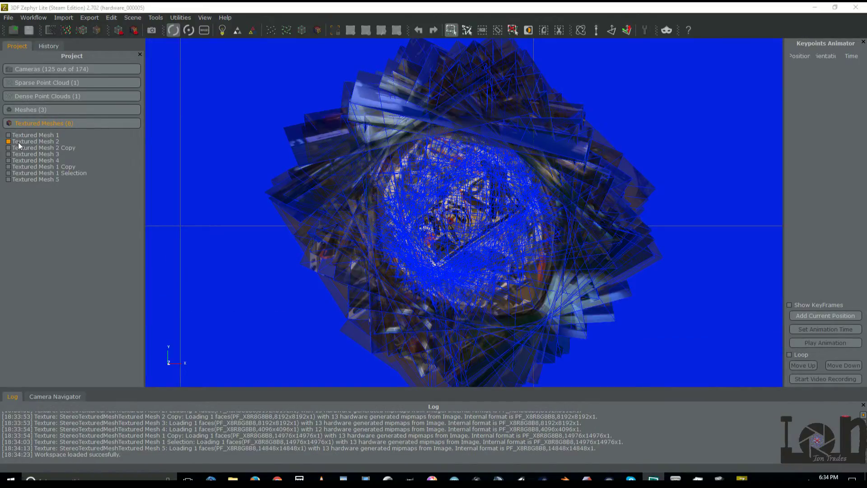
Step: Reduce the camera scale to its minimum in the rendering options so the camera images no longer cover the model
click(160, 20)
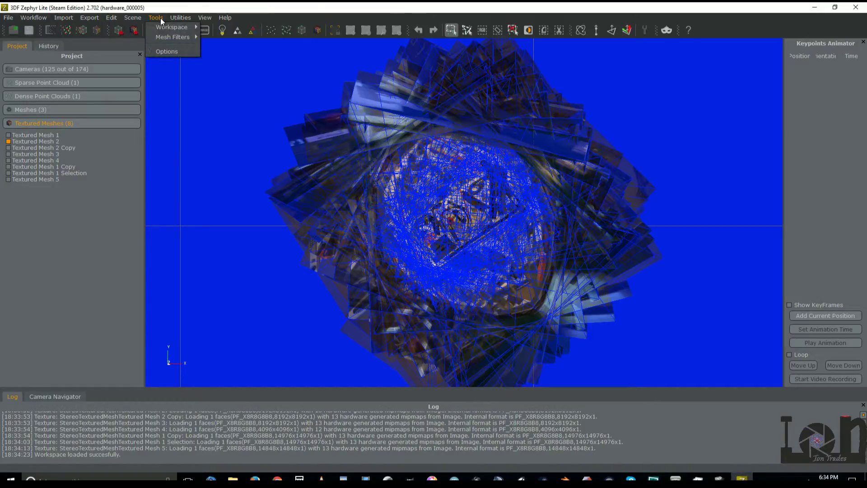
mouse_move(181, 43)
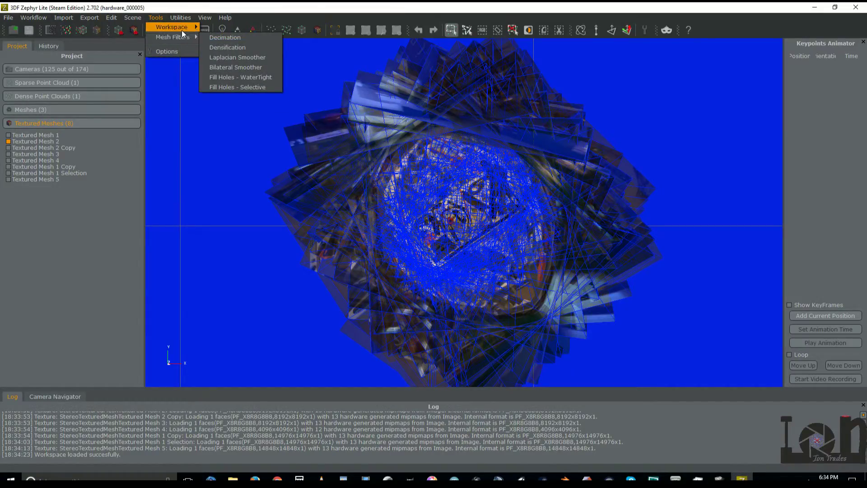
mouse_move(153, 27)
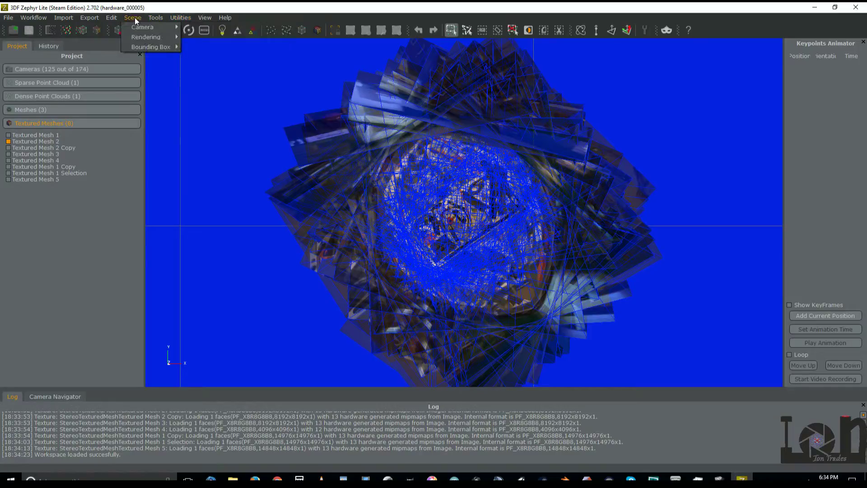
mouse_move(206, 17)
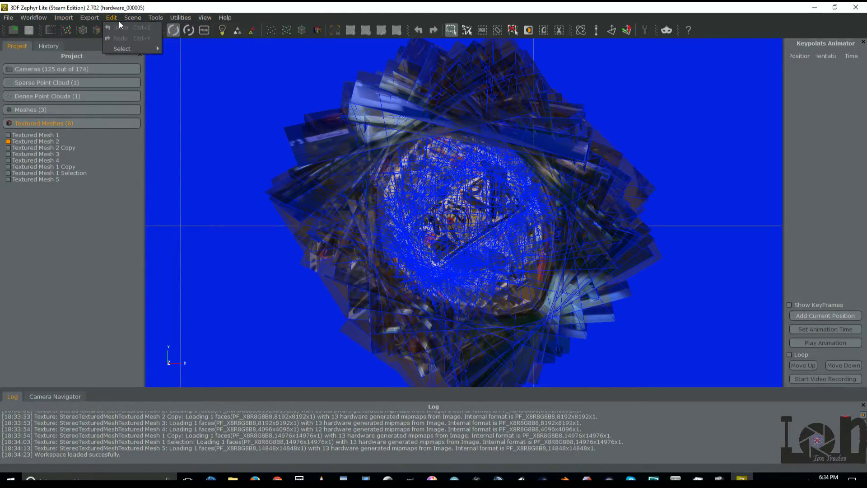
click(156, 53)
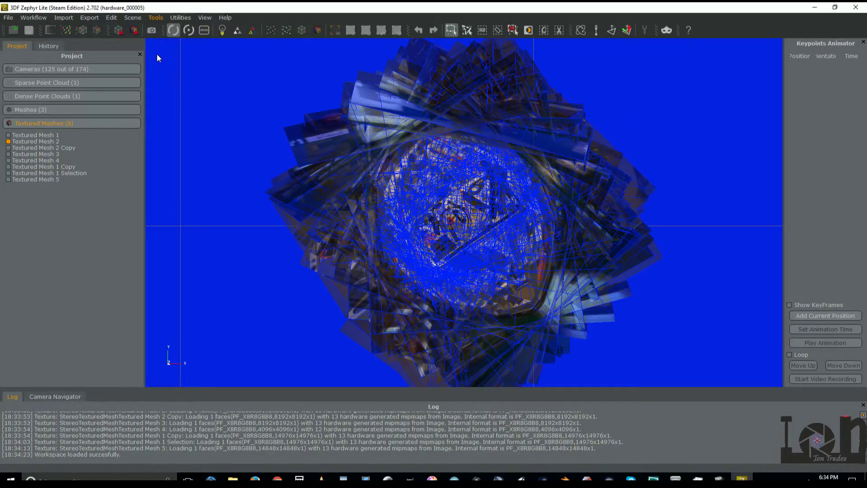
drag(369, 267, 347, 267)
drag(450, 123, 272, 76)
drag(169, 222, 161, 219)
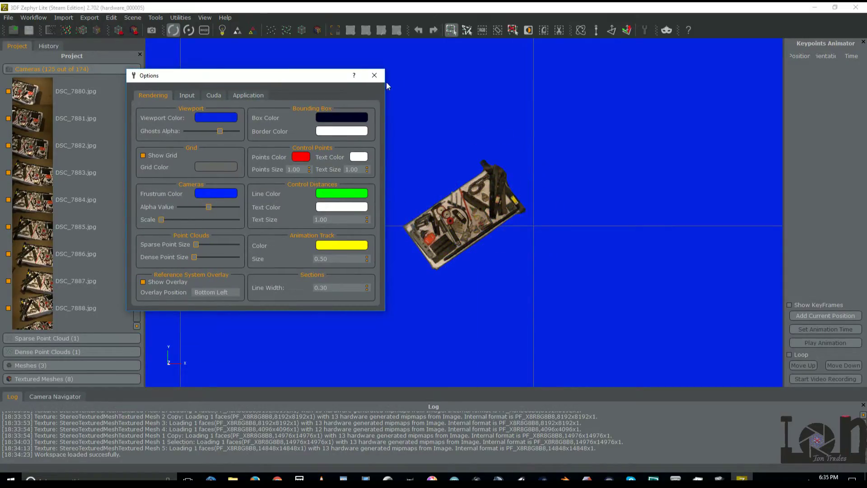
click(374, 76)
Step: Examine the hardware parts in Textured Mesh 2 from above and from the side with the chain in front
scroll(454, 178, up, 8)
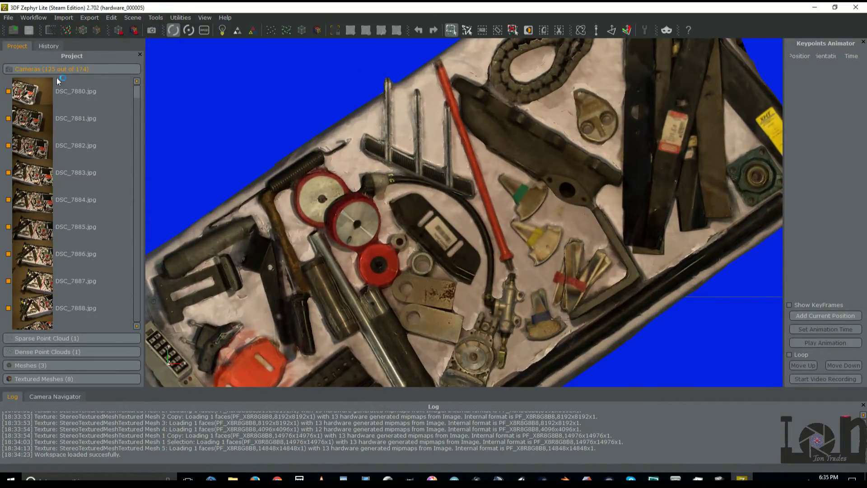
drag(240, 125, 560, 45)
drag(563, 211, 603, 199)
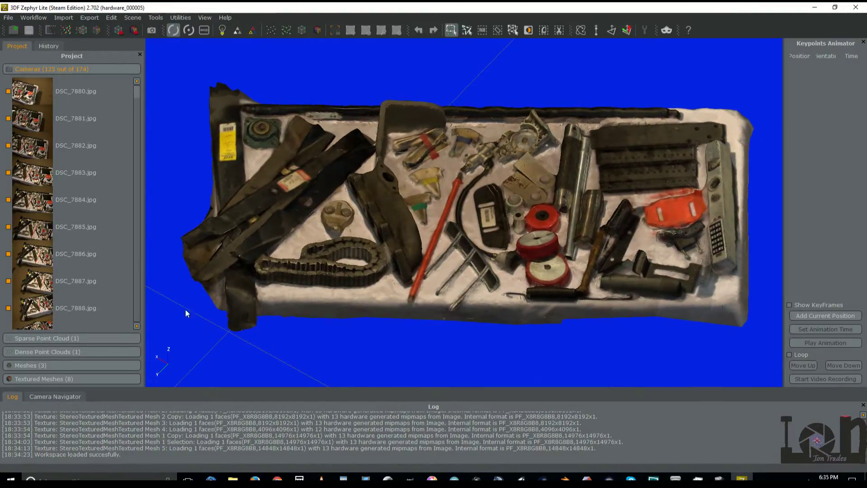
Step: Show only Textured Mesh 1 Selection and examine the small round part extracted from the hardware scan
click(19, 378)
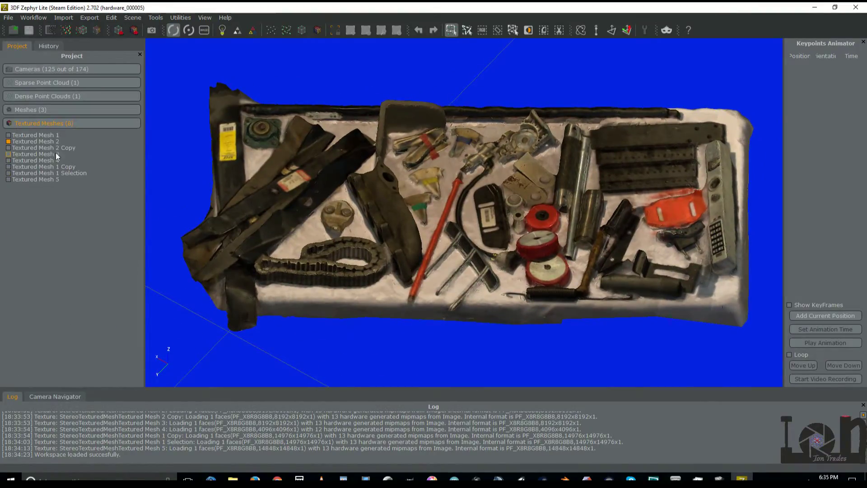
click(10, 175)
click(69, 172)
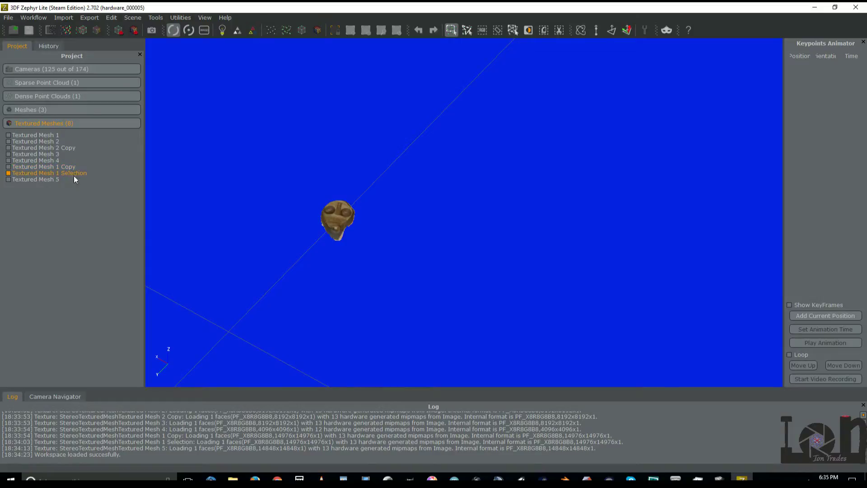
scroll(322, 225, up, 3)
scroll(322, 224, up, 2)
drag(304, 207, 613, 293)
scroll(312, 212, up, 3)
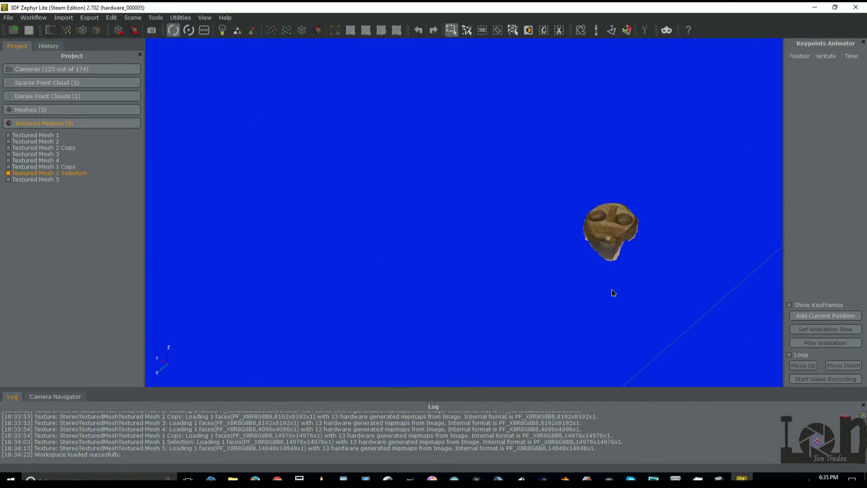
Step: Show Textured Mesh 1 Copy to compare the extracted part with the full scan, and switch to Textured Mesh 5
click(9, 167)
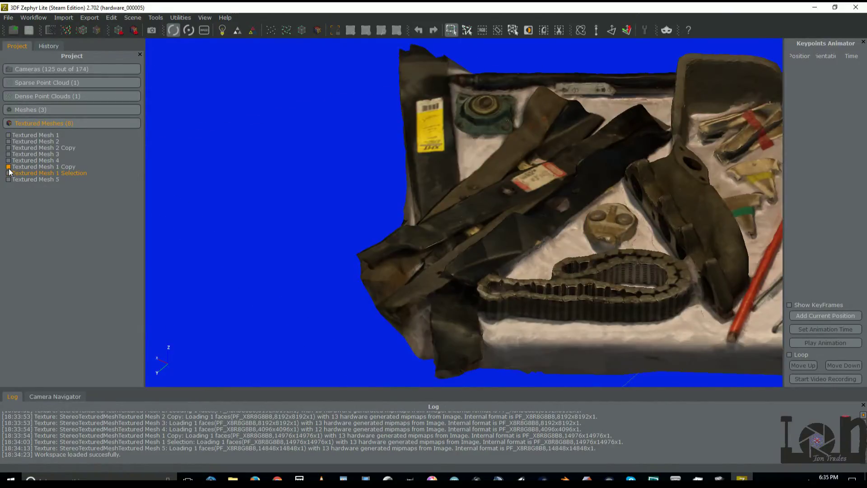
click(9, 161)
click(8, 180)
Step: Select the manifold beside the chain in Textured Mesh 5 by outlining it, and extract it as a separate textured mesh
drag(474, 187, 602, 196)
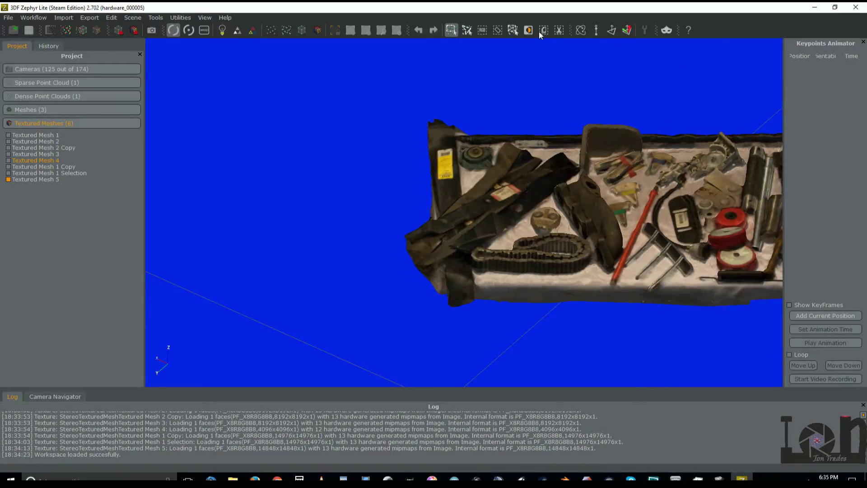
drag(680, 168, 610, 151)
click(462, 31)
mouse_move(557, 218)
mouse_down()
mouse_move(566, 319)
mouse_move(602, 281)
mouse_move(602, 207)
mouse_move(551, 207)
mouse_move(558, 209)
mouse_up()
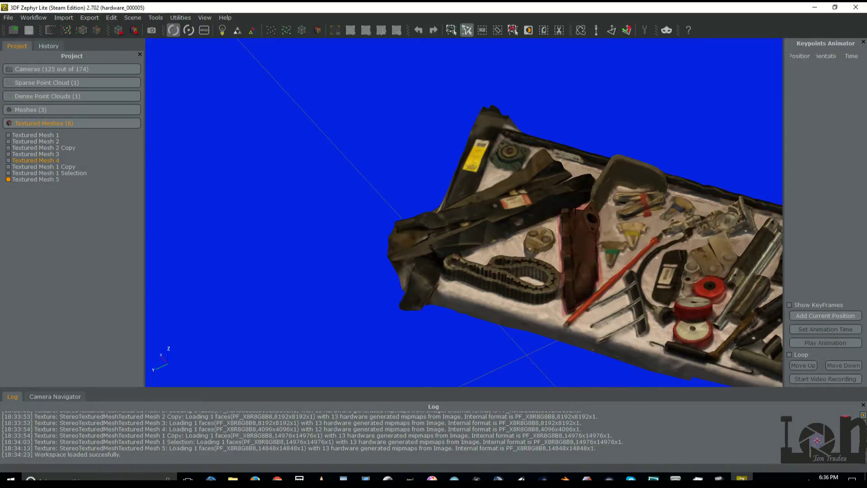
click(546, 32)
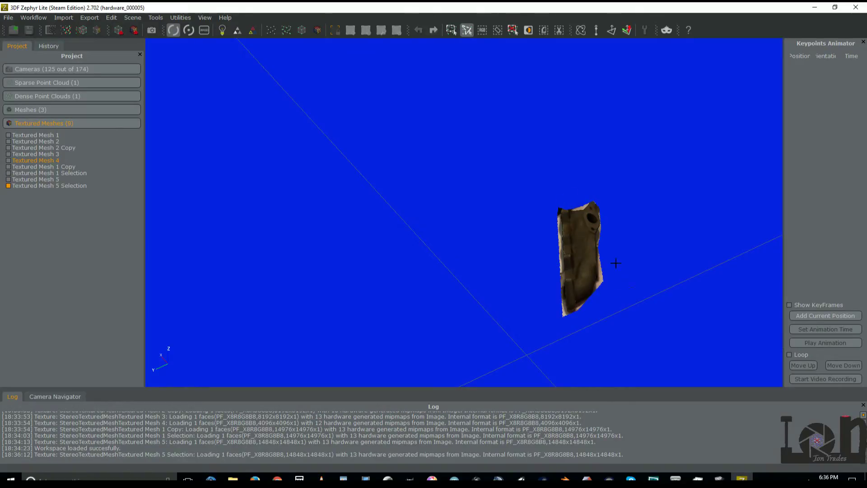
Step: Examine the manifold in Textured Mesh 5 Selection from its port side and around to its square flange
drag(555, 121, 545, 201)
drag(509, 195, 652, 154)
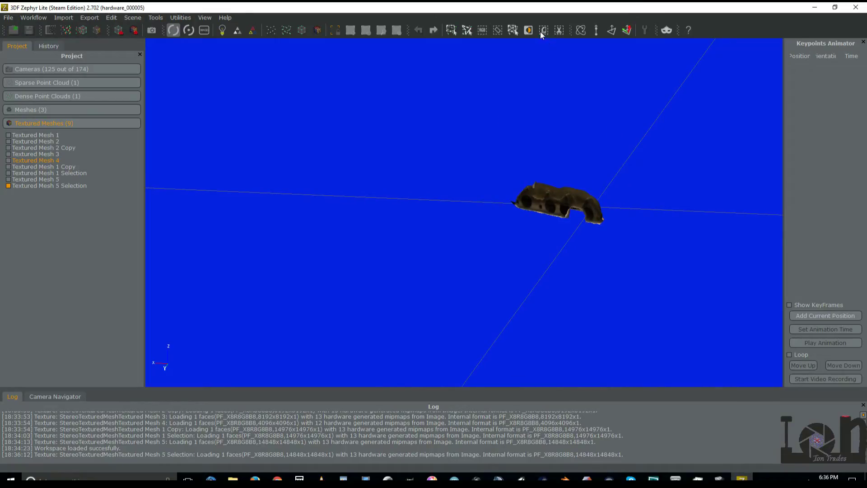
click(130, 17)
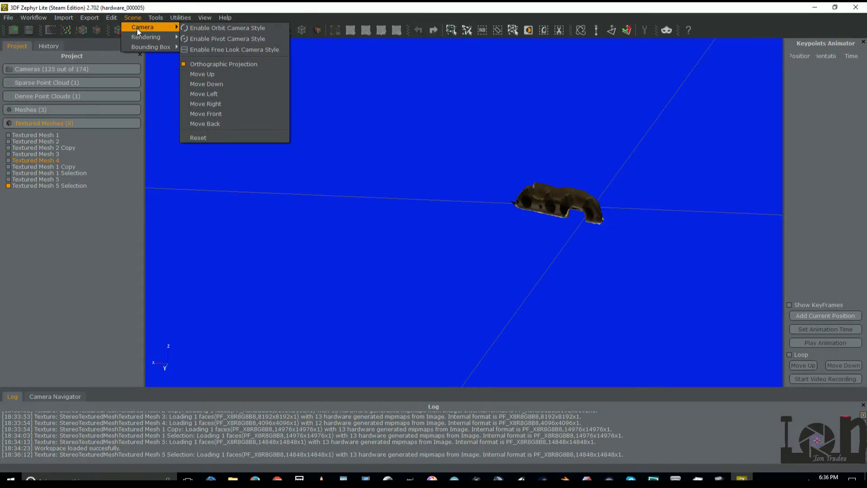
click(134, 31)
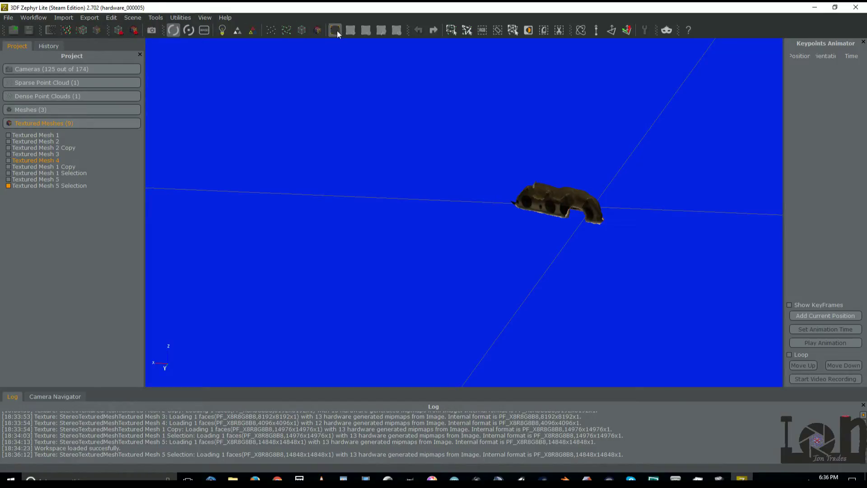
drag(655, 74, 583, 80)
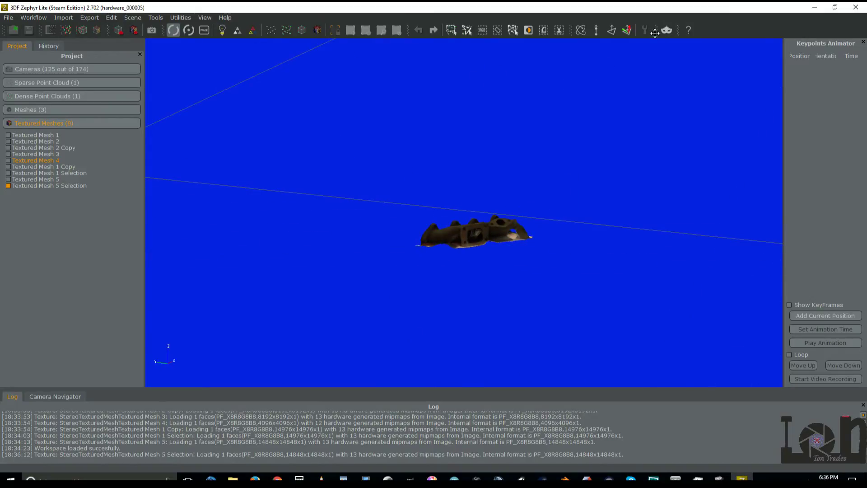
drag(502, 217, 493, 194)
drag(761, 91, 593, 90)
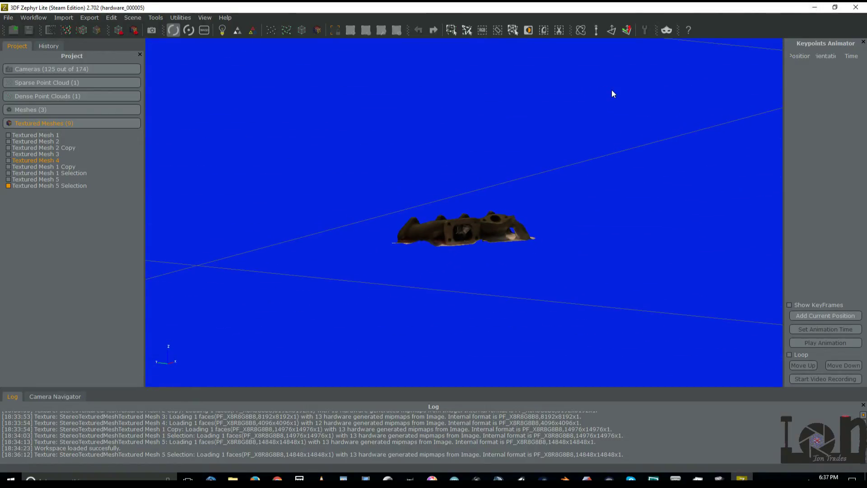
drag(611, 90, 359, 50)
Step: Look over the available utilities and inspect the top surface and cut edges of the extracted manifold
click(183, 17)
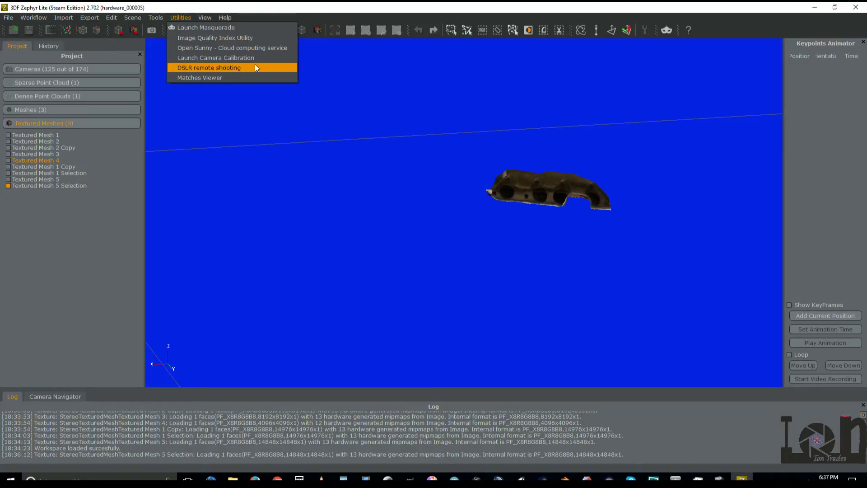
click(537, 190)
drag(537, 189, 425, 187)
drag(683, 232, 413, 172)
drag(501, 160, 577, 194)
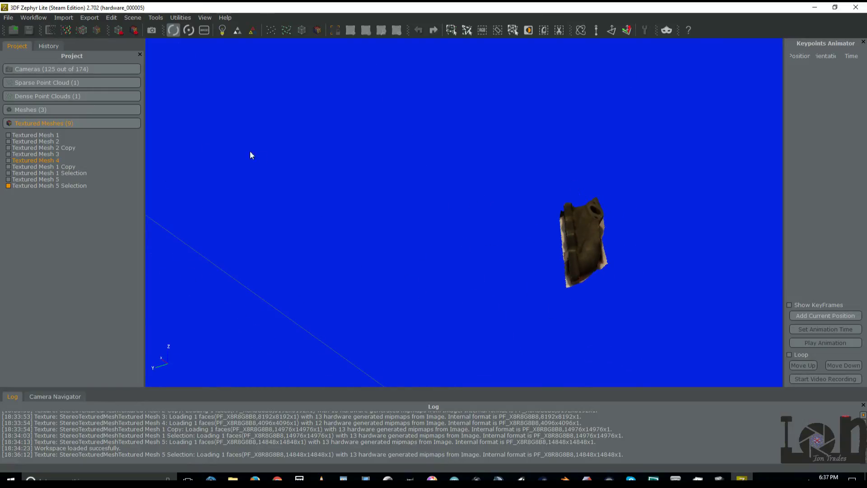
drag(232, 150, 316, 180)
Step: Inspect the square flange opening of the extracted manifold from low side angles
click(5, 19)
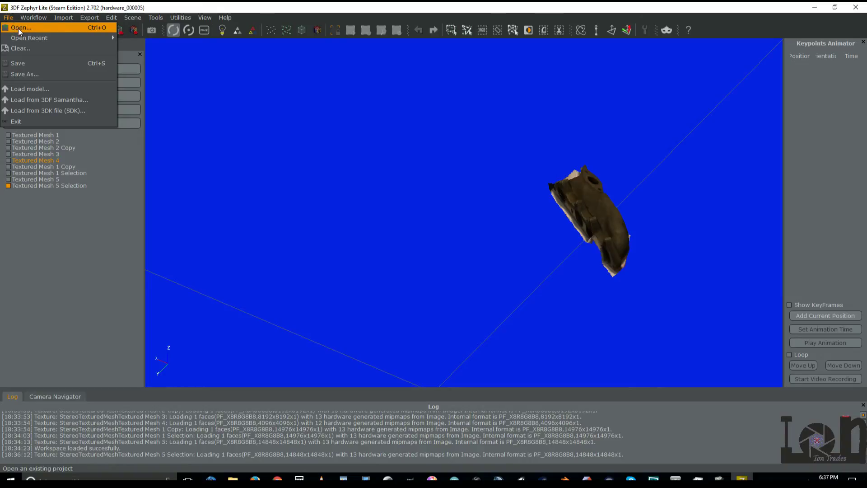
click(338, 5)
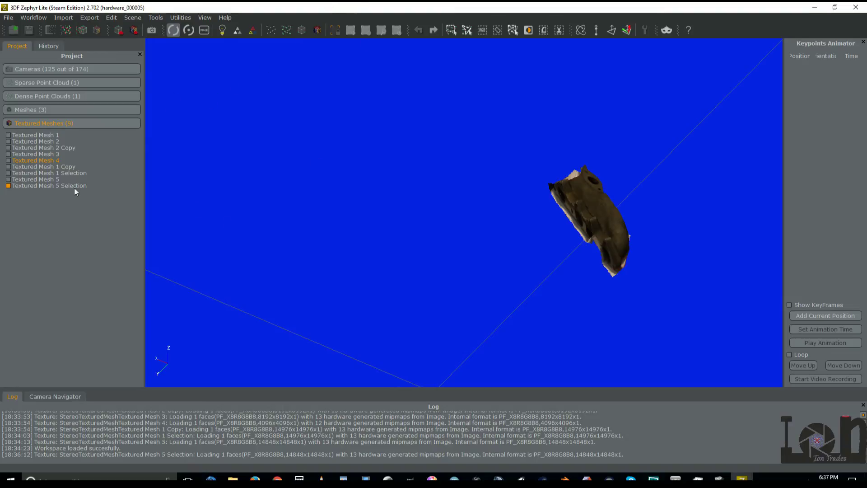
drag(486, 157, 464, 193)
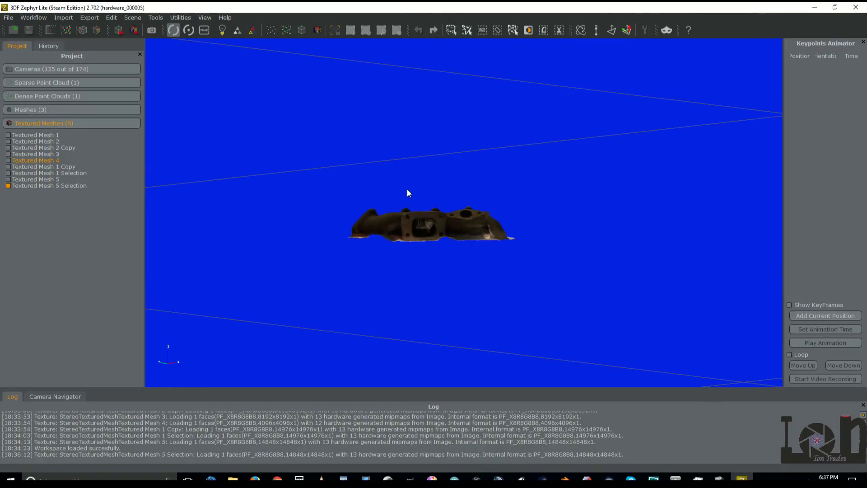
drag(342, 194, 388, 203)
drag(492, 240, 547, 243)
drag(631, 252, 566, 245)
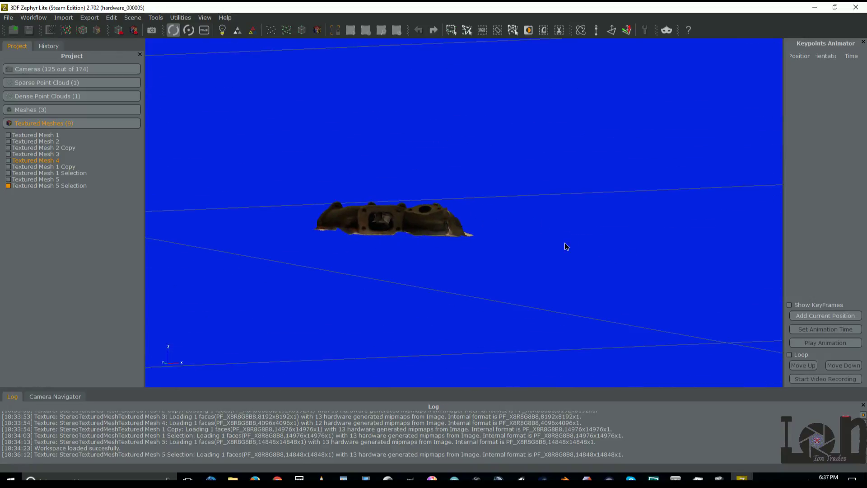
drag(489, 221, 184, 135)
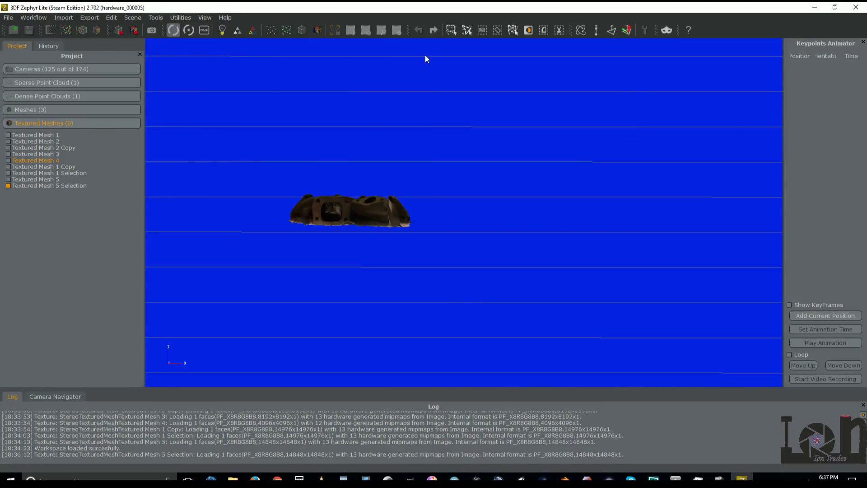